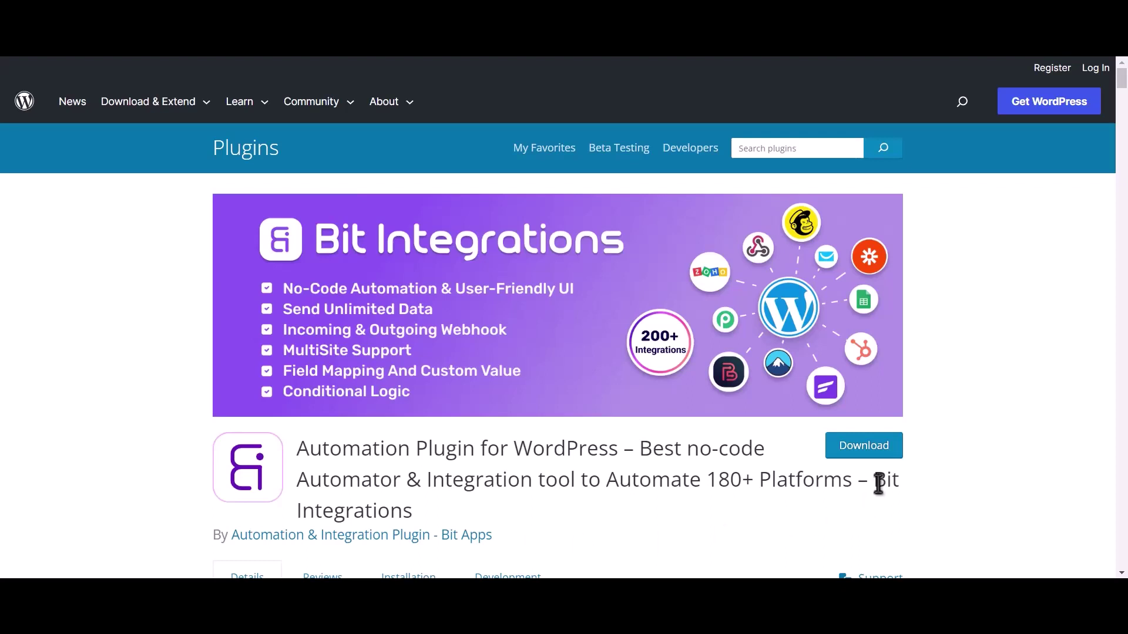
Start a new Bit Integrations integration with the Amelia trigger, copy its webhook URL, and start fetching.
drag(875, 482, 882, 500)
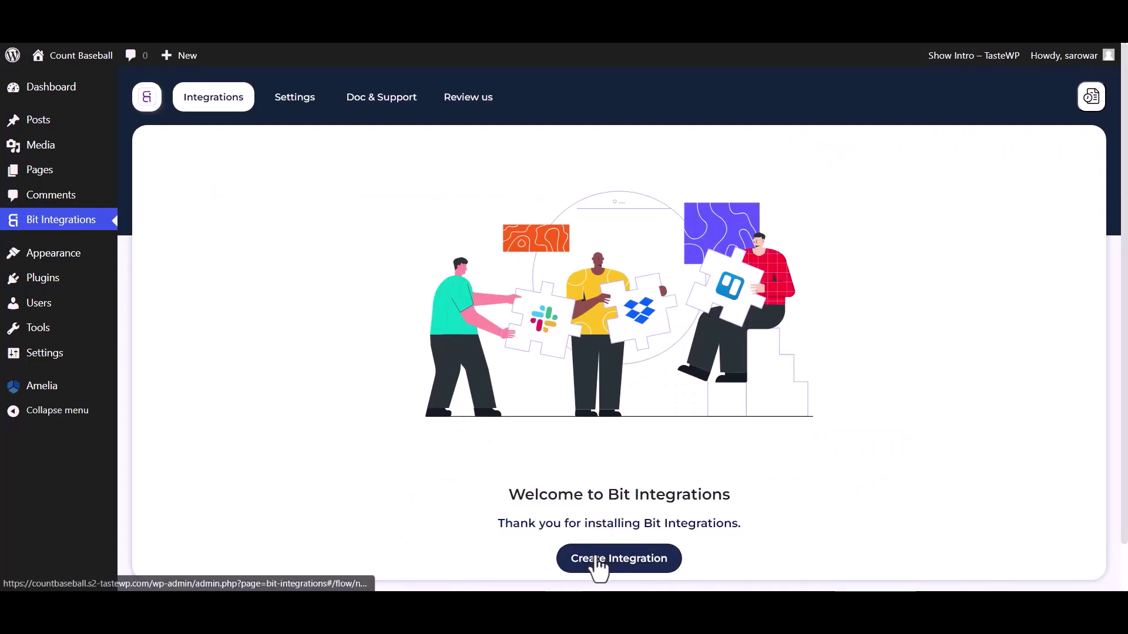
click(598, 562)
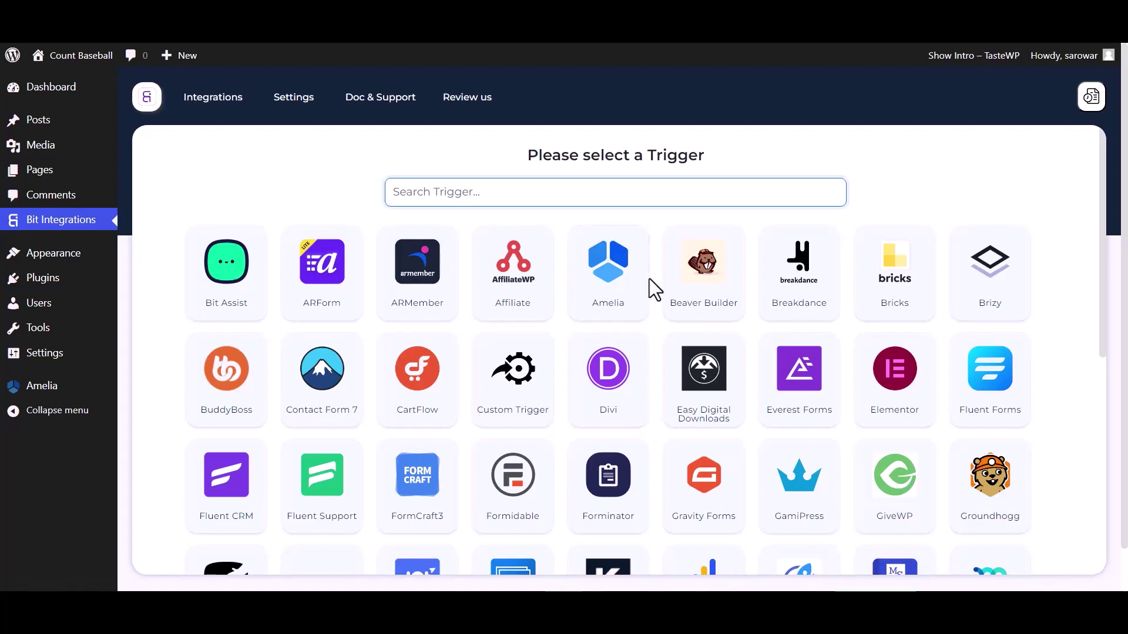
click(630, 294)
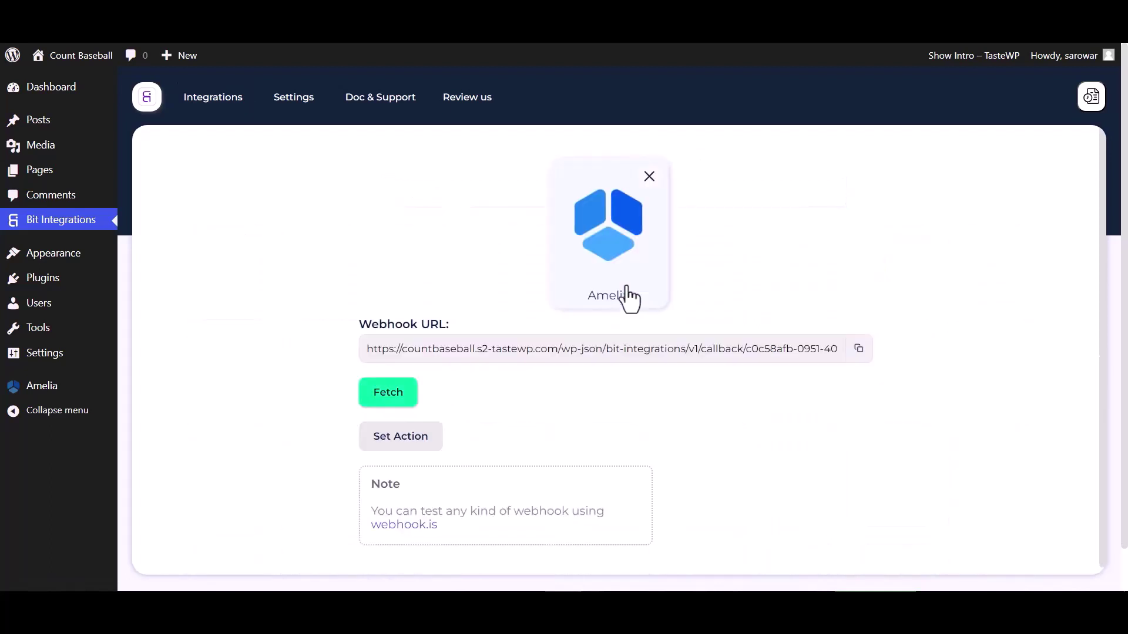
click(859, 349)
click(402, 403)
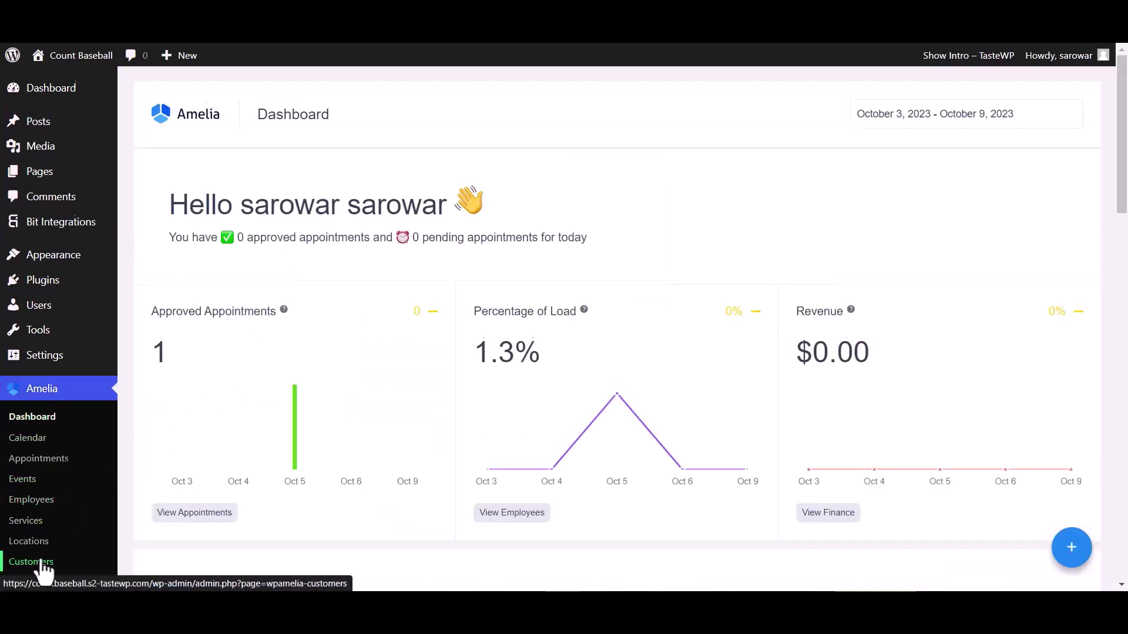
Go to Amelia Settings and show the Web Hooks tab of the Integrations settings.
scroll(35, 561, down, 1)
scroll(41, 564, down, 4)
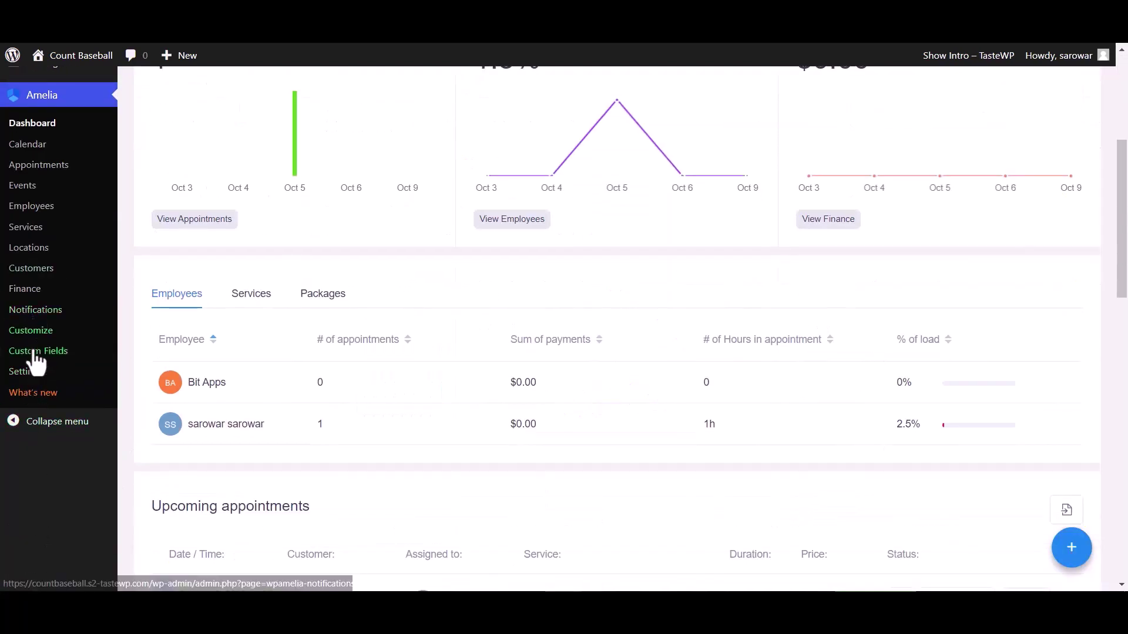
click(34, 375)
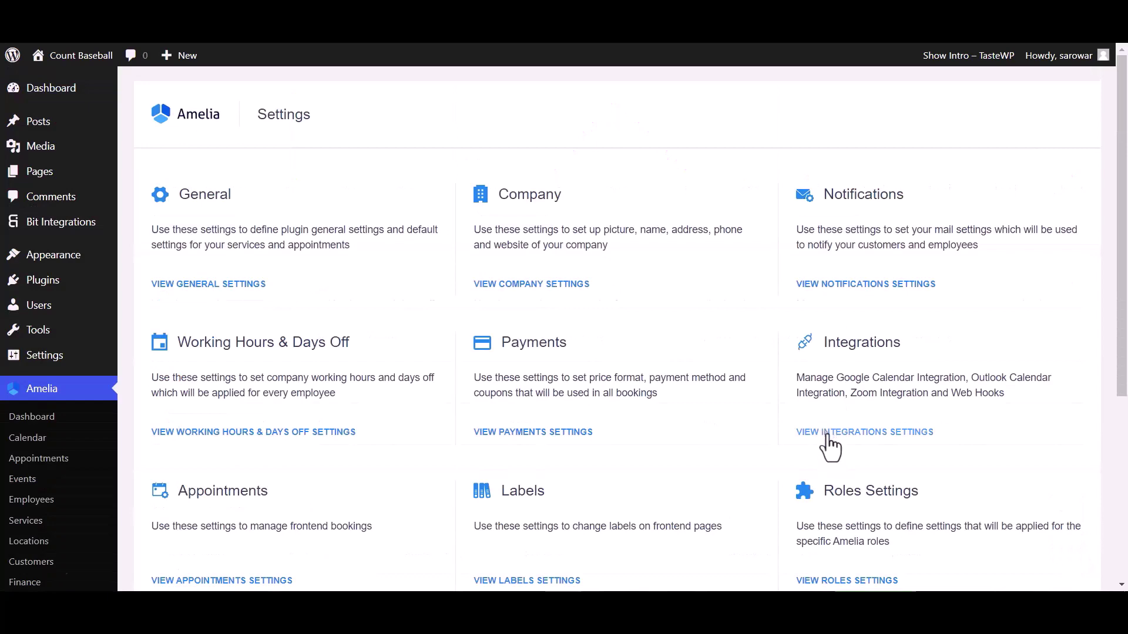
scroll(830, 443, down, 1)
click(847, 362)
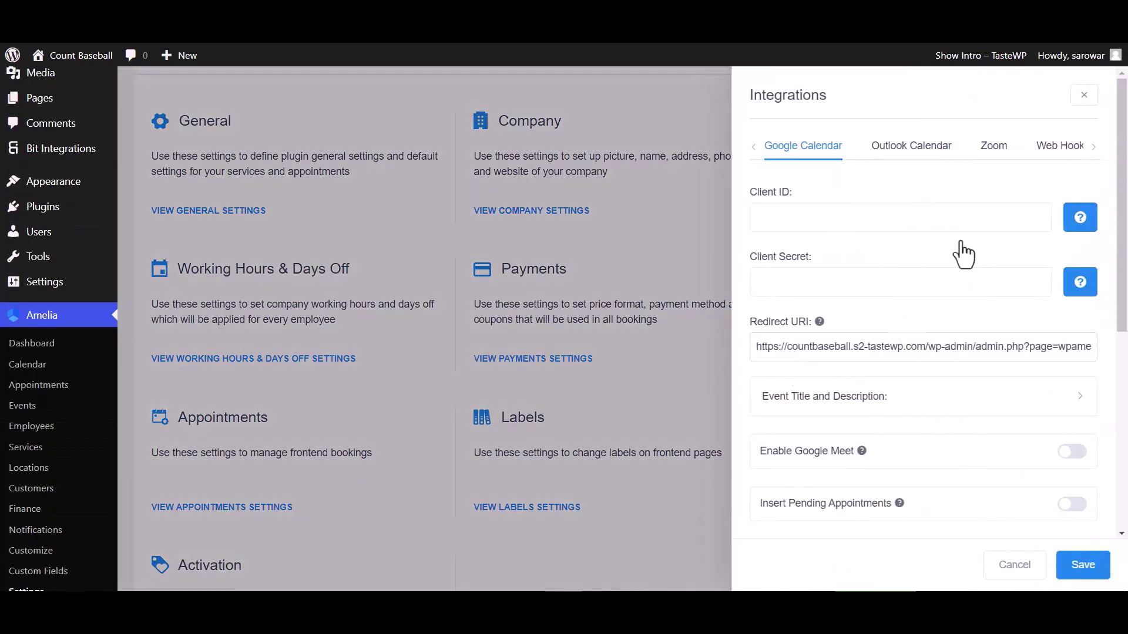
click(1063, 158)
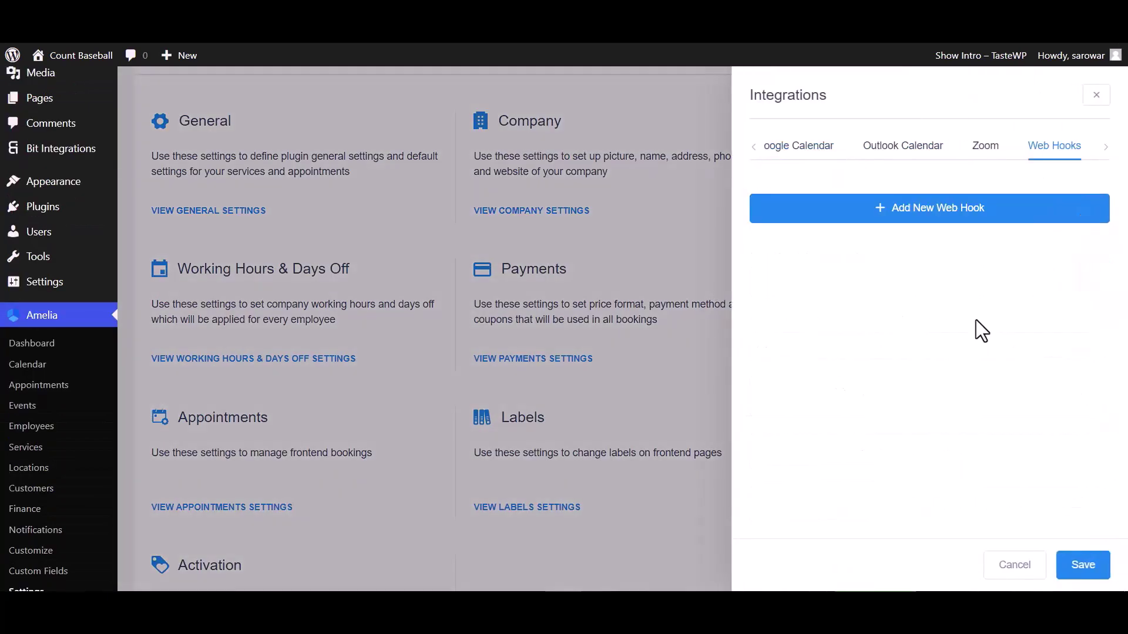
Add and save an Amelia web hook 'Bit Integrations' with the pasted URL, type Appointment, action Booking Status Changed.
click(967, 206)
click(815, 201)
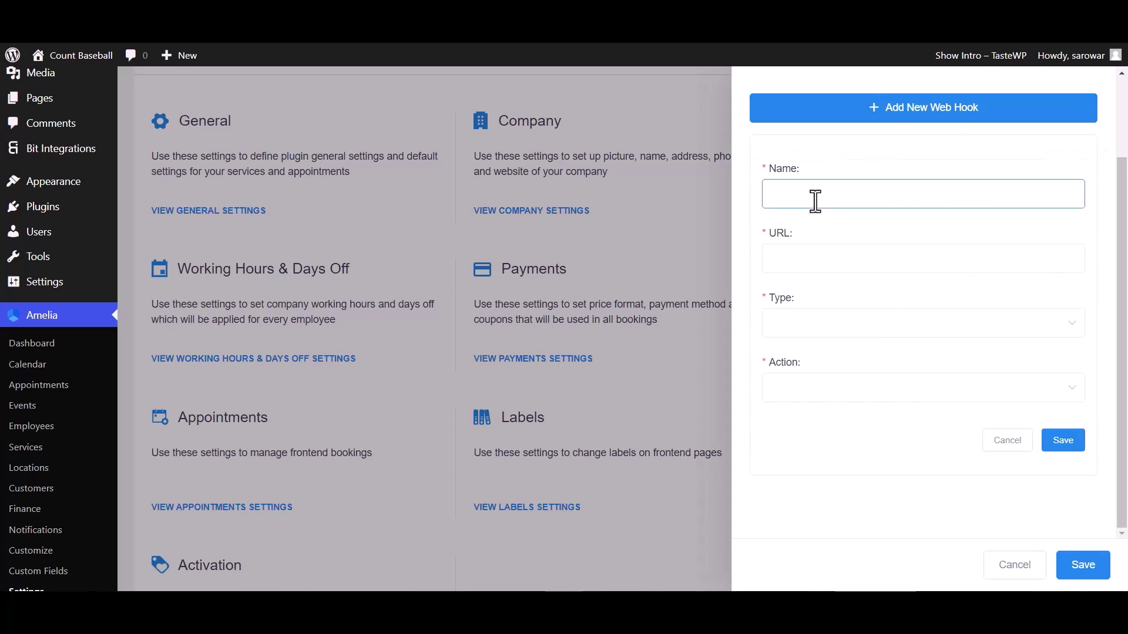
text(Bit Integrations)
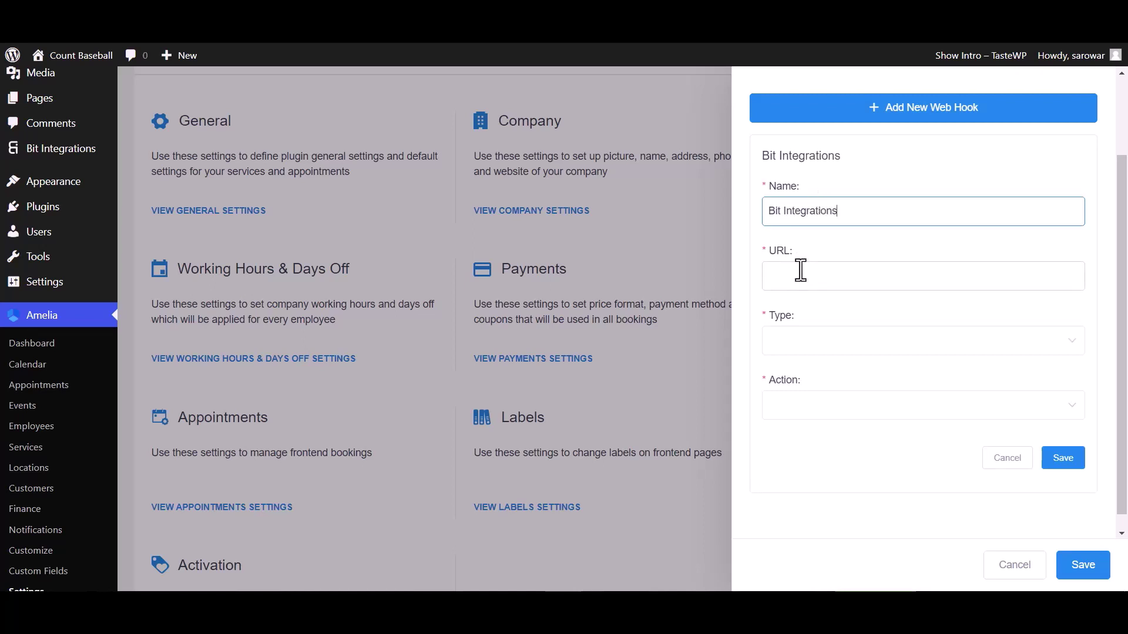
click(808, 277)
key(ctrl+v)
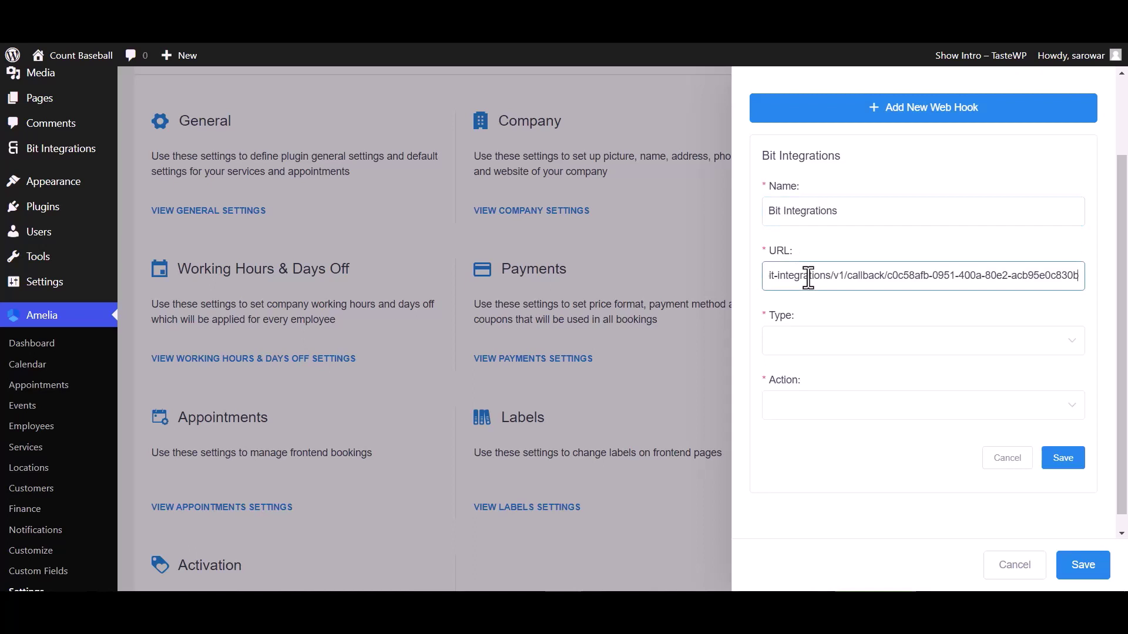
click(810, 348)
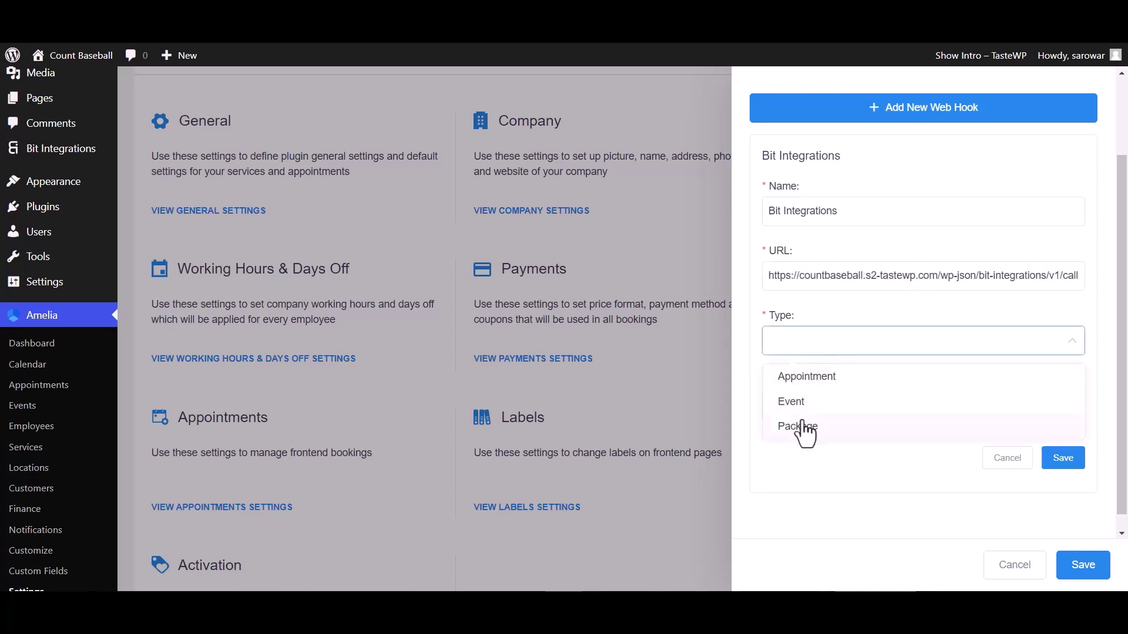
click(807, 379)
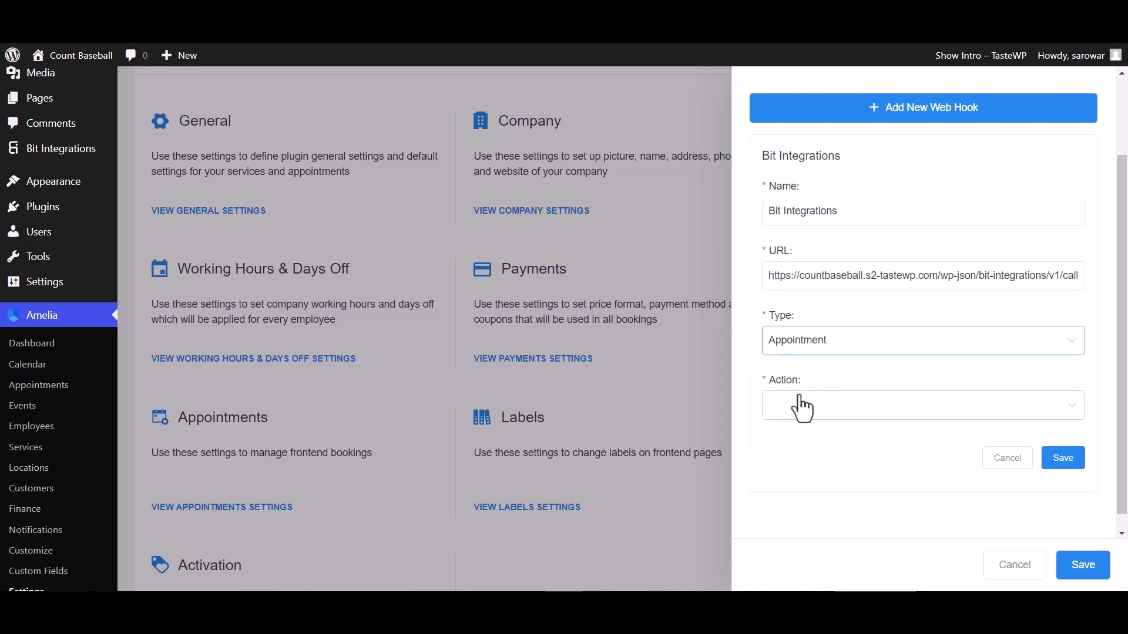
click(804, 410)
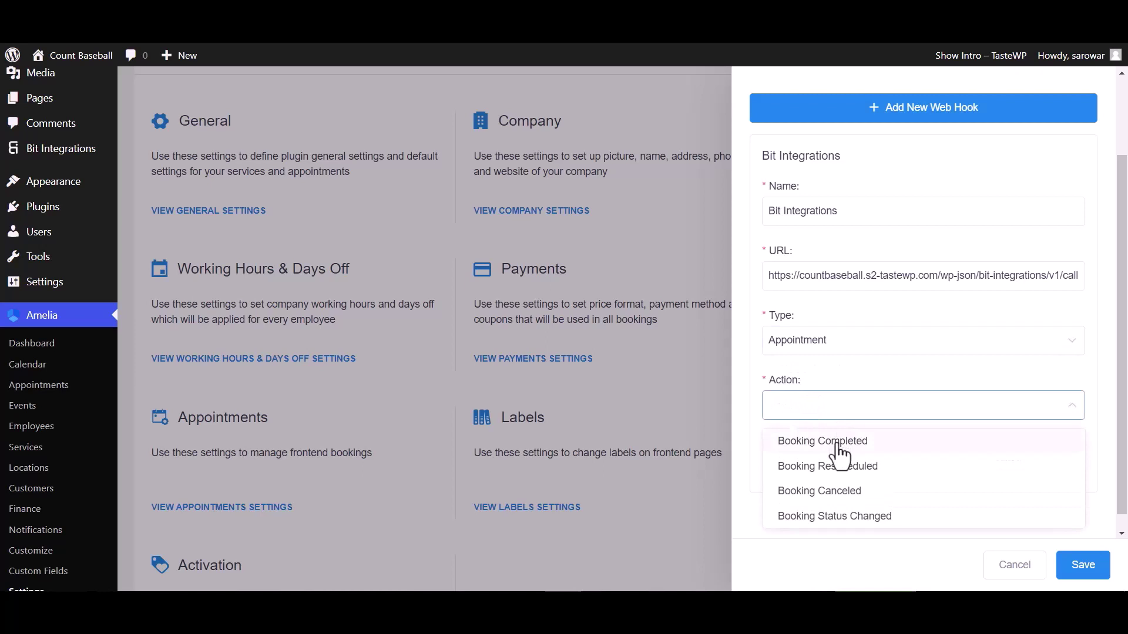
click(837, 517)
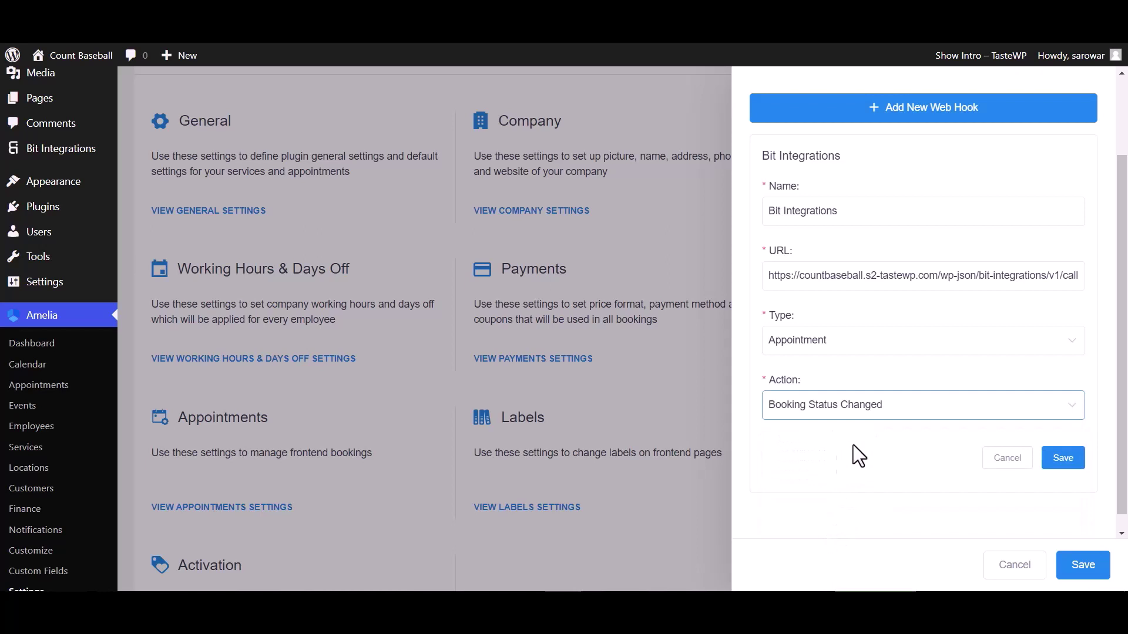
click(1063, 458)
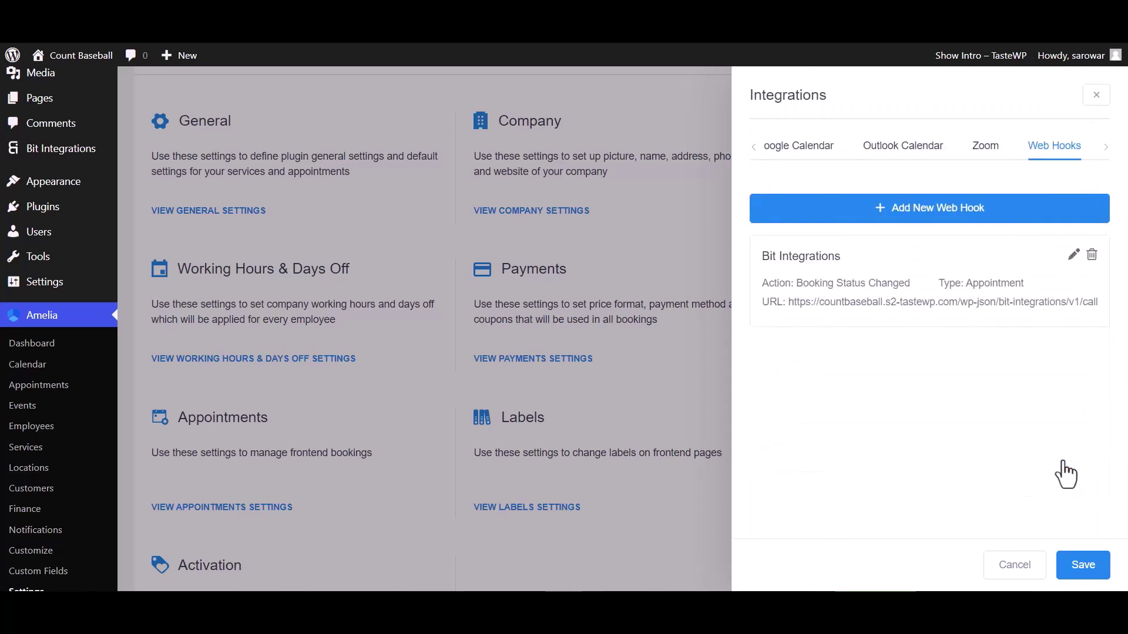
click(1086, 566)
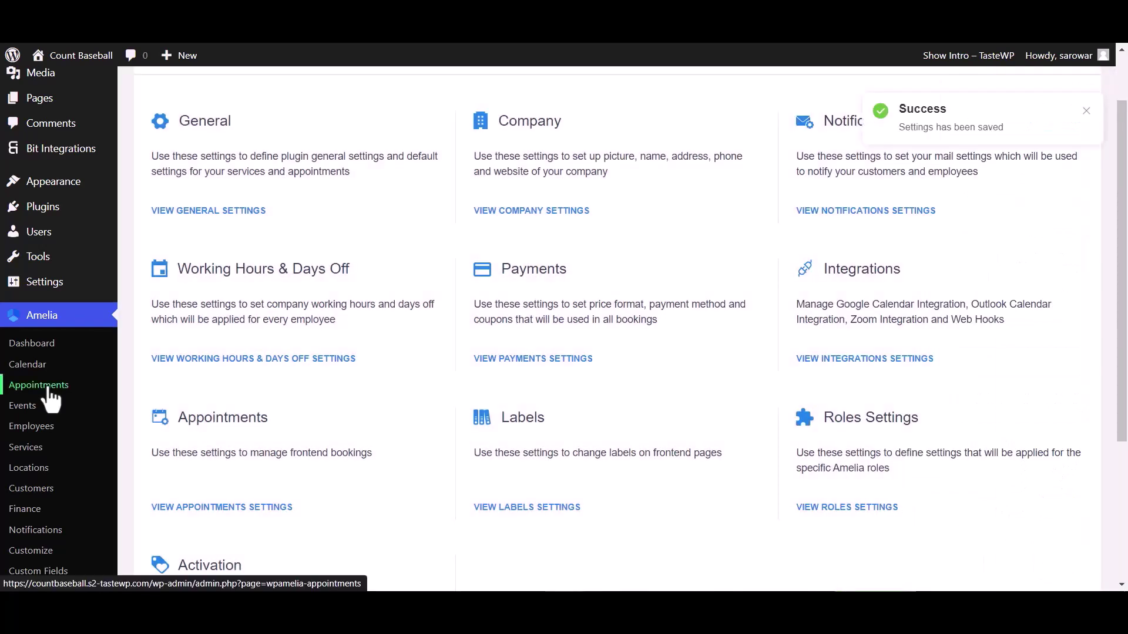
Set the first Amelia appointment's status to Pending.
click(40, 386)
click(966, 367)
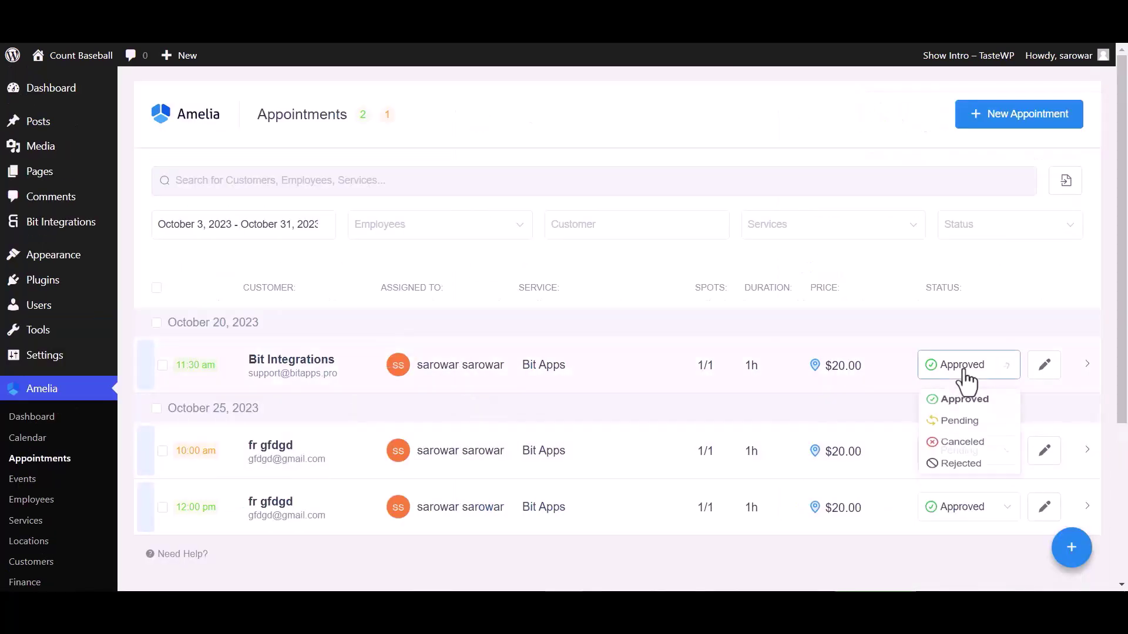
click(962, 427)
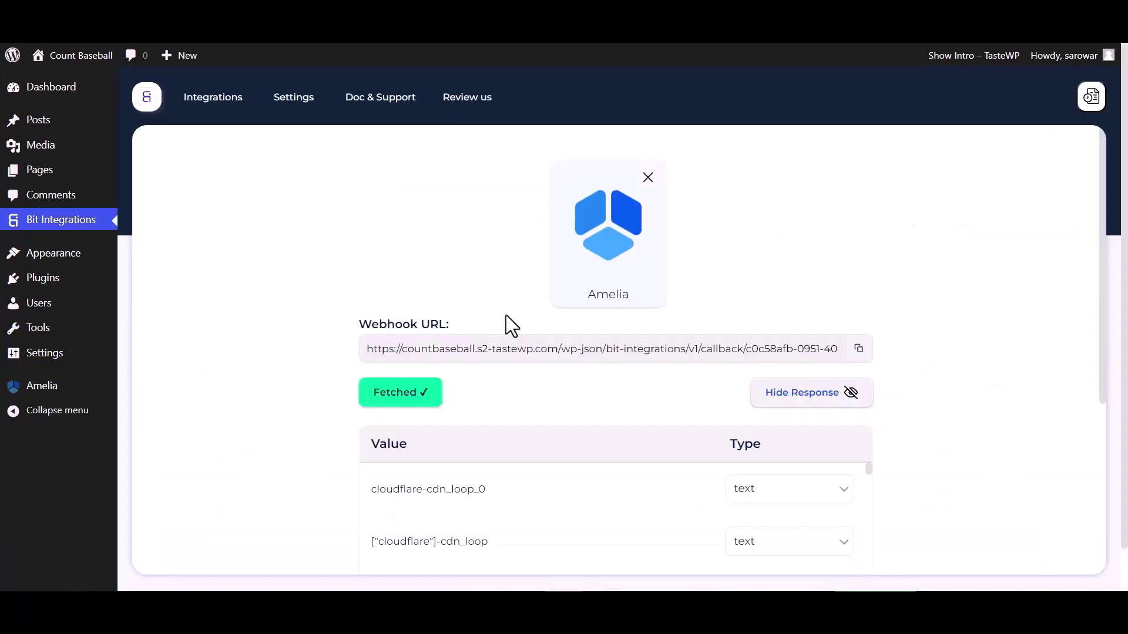
Choose Flowlu as the action app in Bit Integrations.
scroll(546, 376, down, 3)
scroll(556, 397, down, 15)
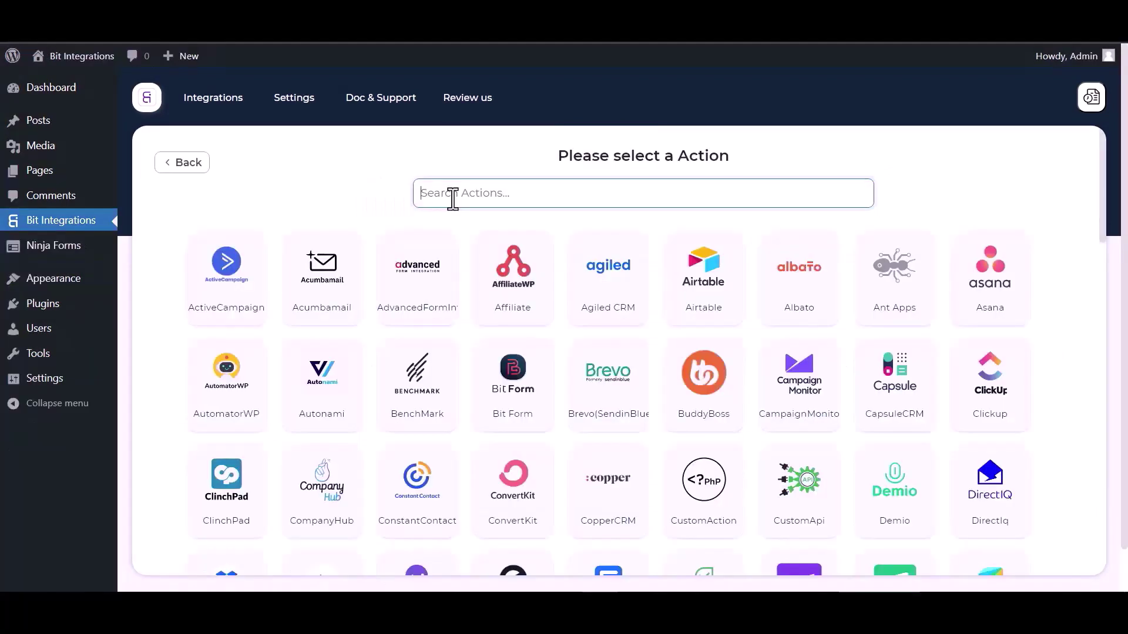
text(fl)
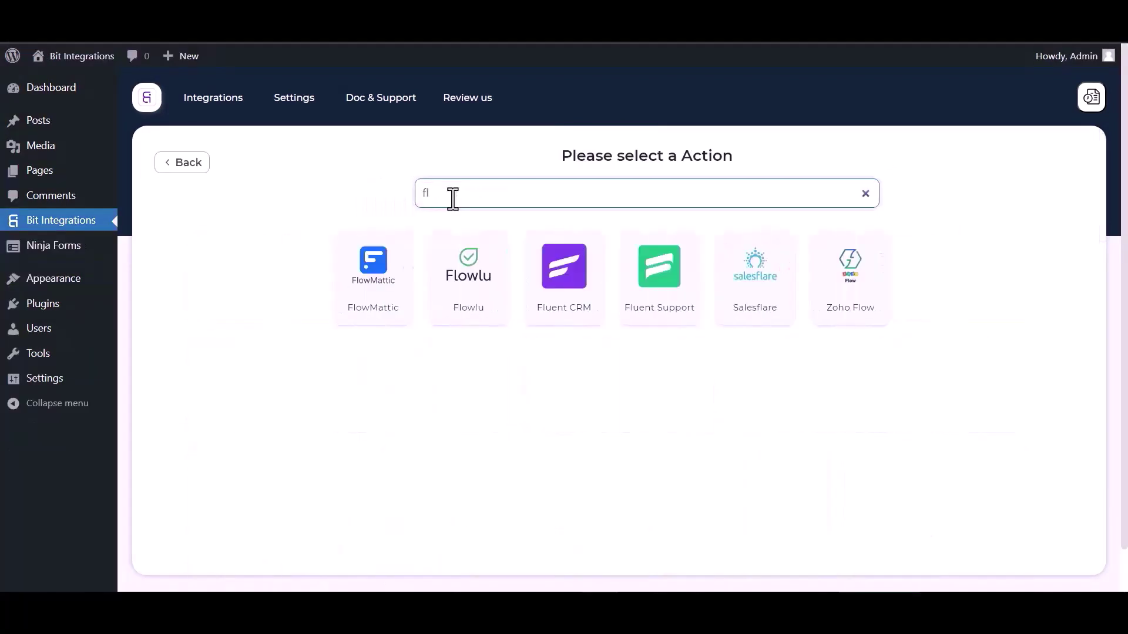
text(o)
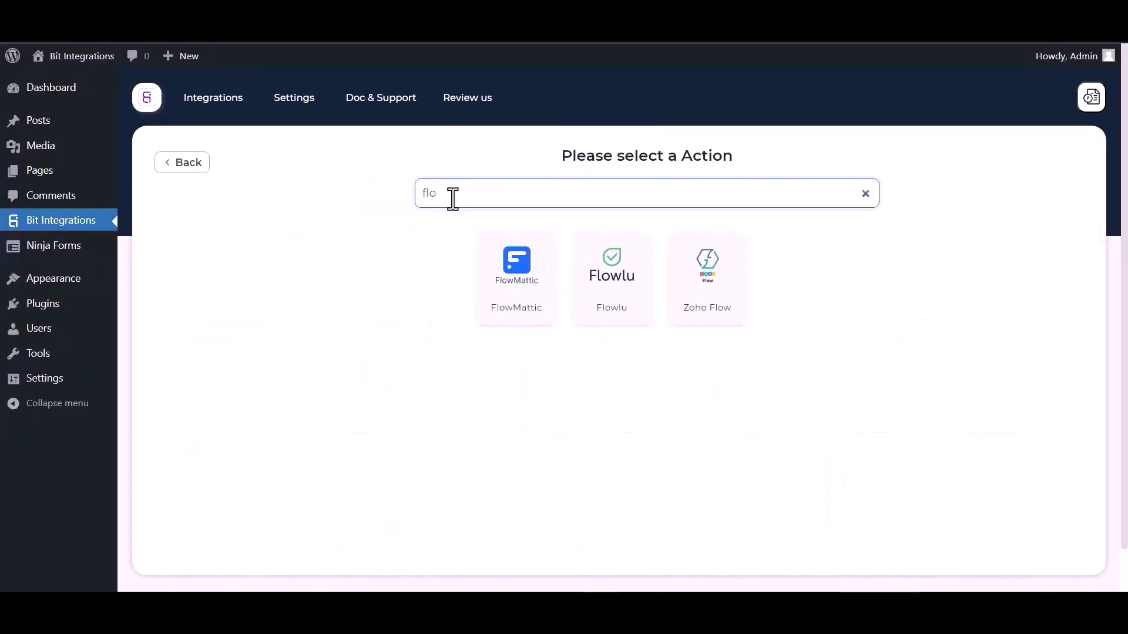
click(612, 289)
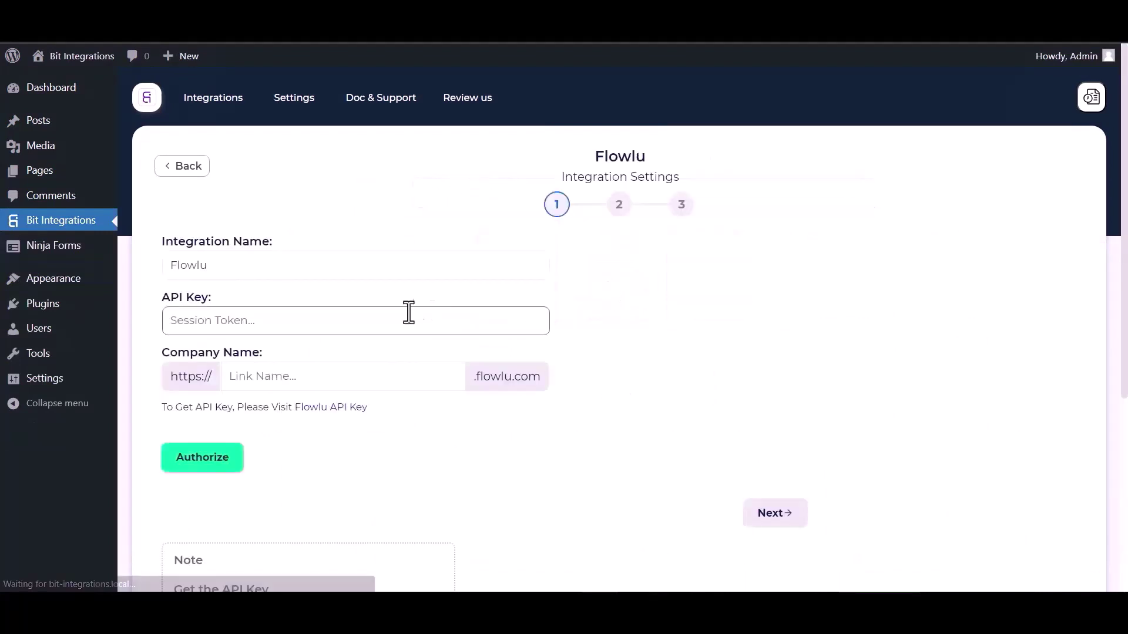
Copy the Account URL subdomain from Flowlu Portal Settings into the Company Name field.
click(198, 357)
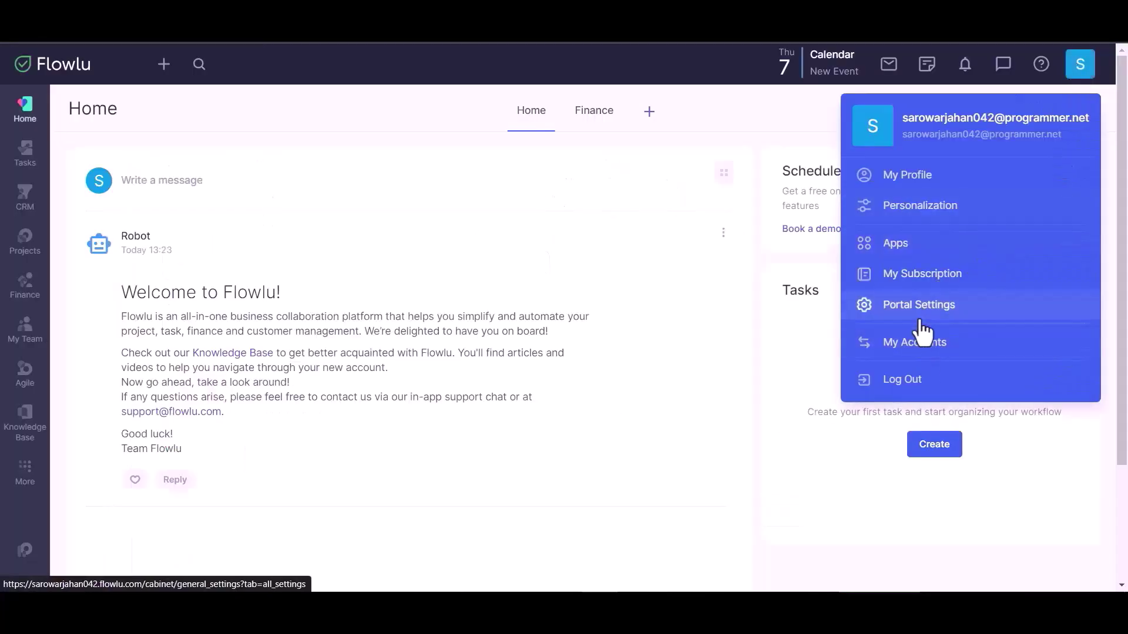
click(921, 306)
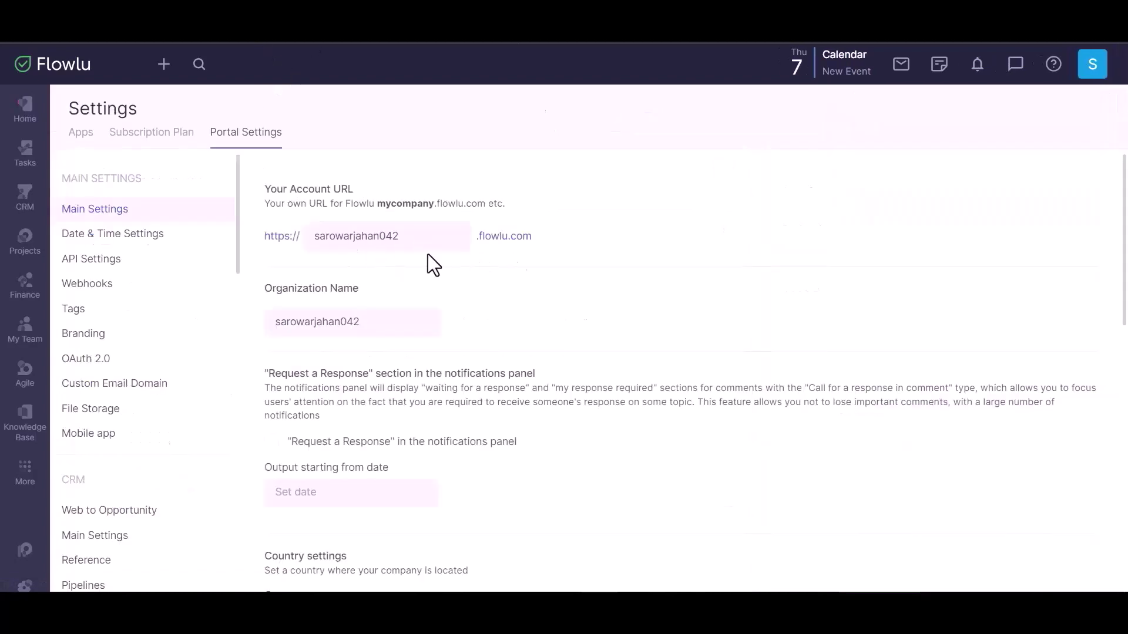
click(328, 189)
key(ctrl+c)
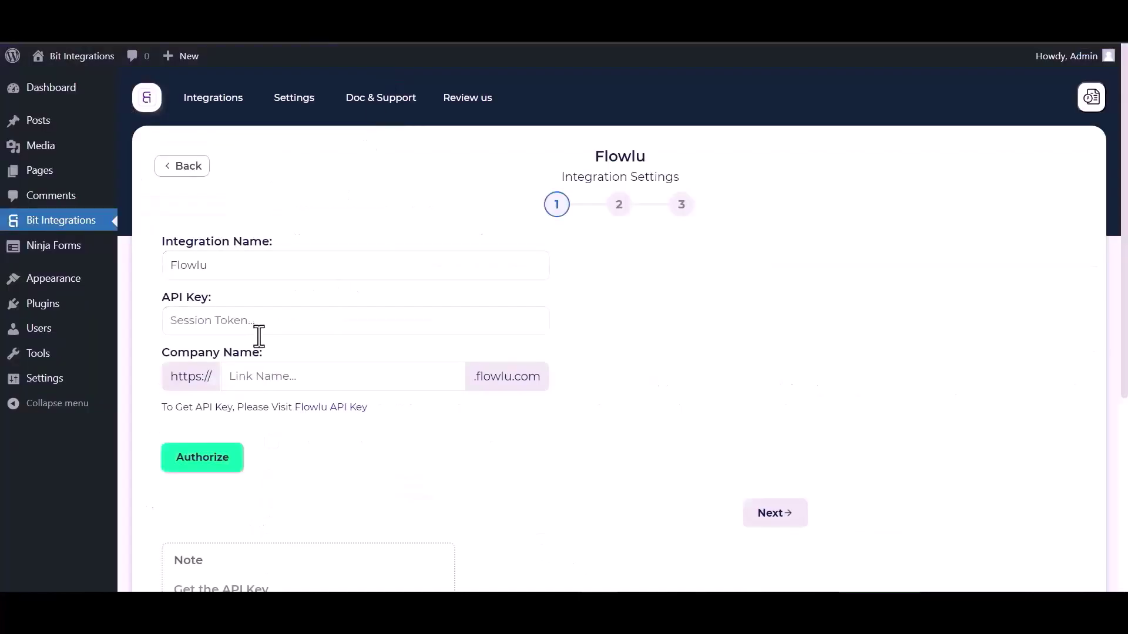
click(275, 376)
key(ctrl+v)
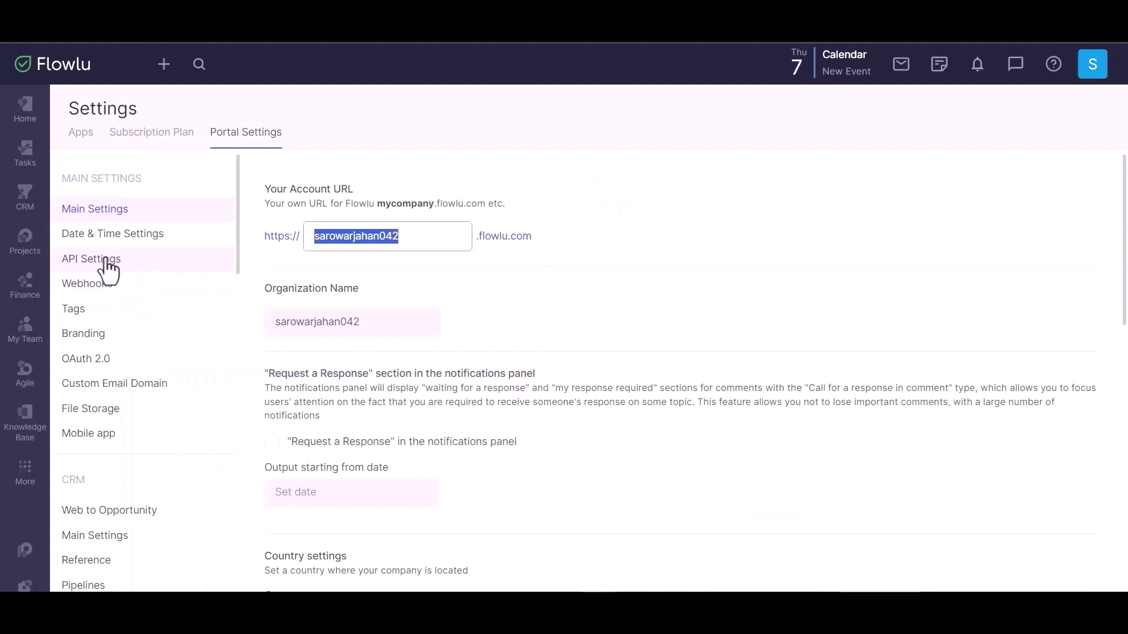
Create a Flowlu API key 'Bit Integrations' with access to every application, save it, and copy the key.
click(101, 268)
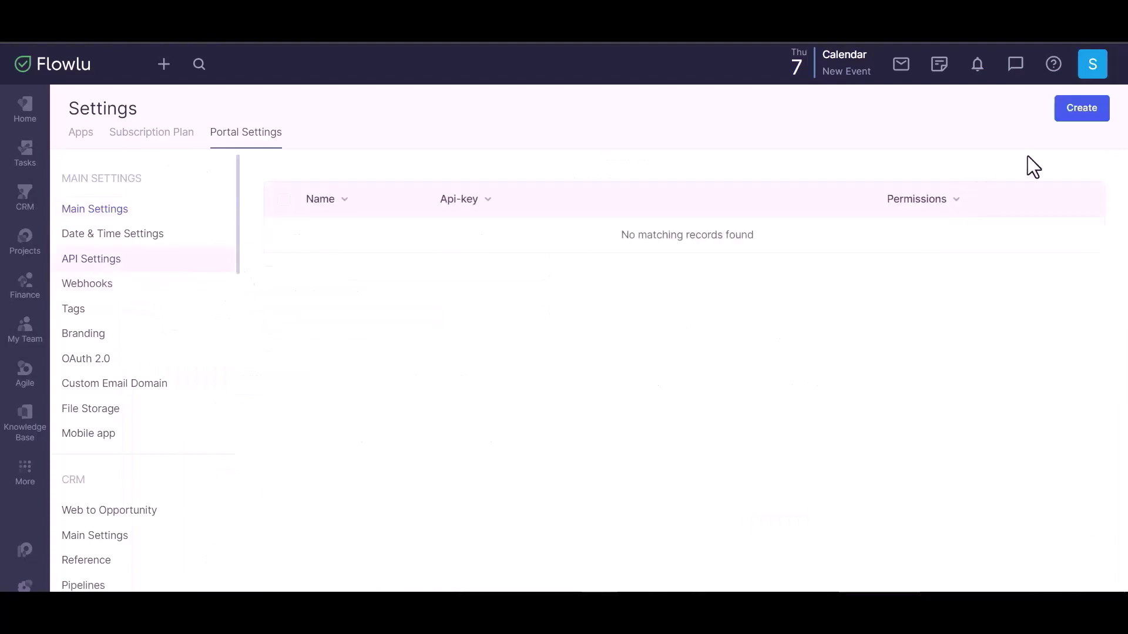
click(1071, 118)
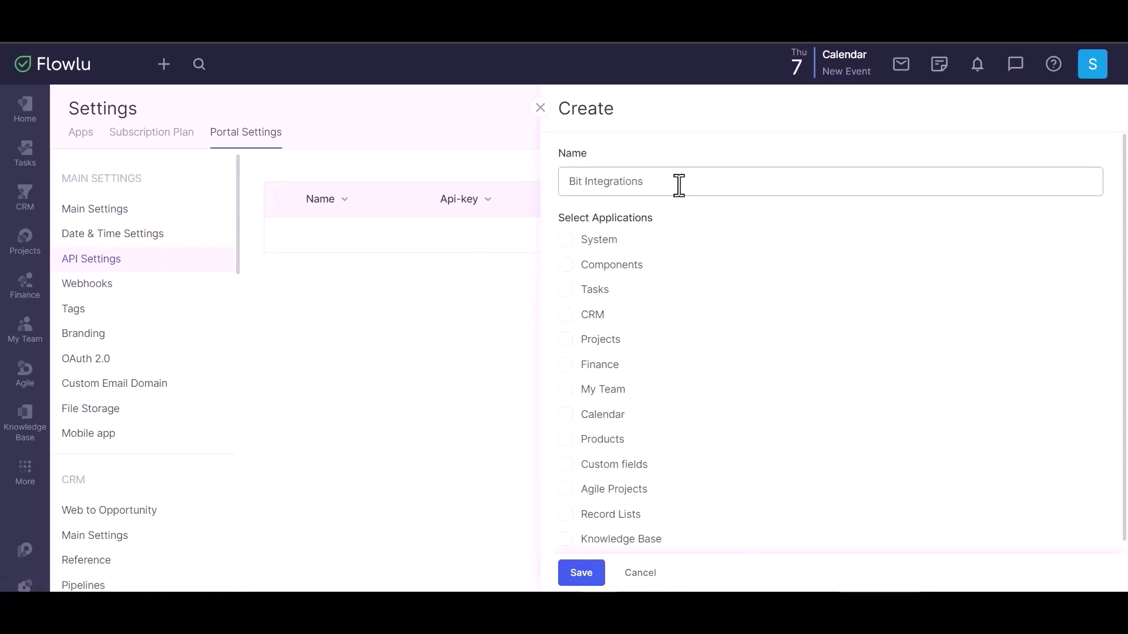
click(567, 241)
click(566, 265)
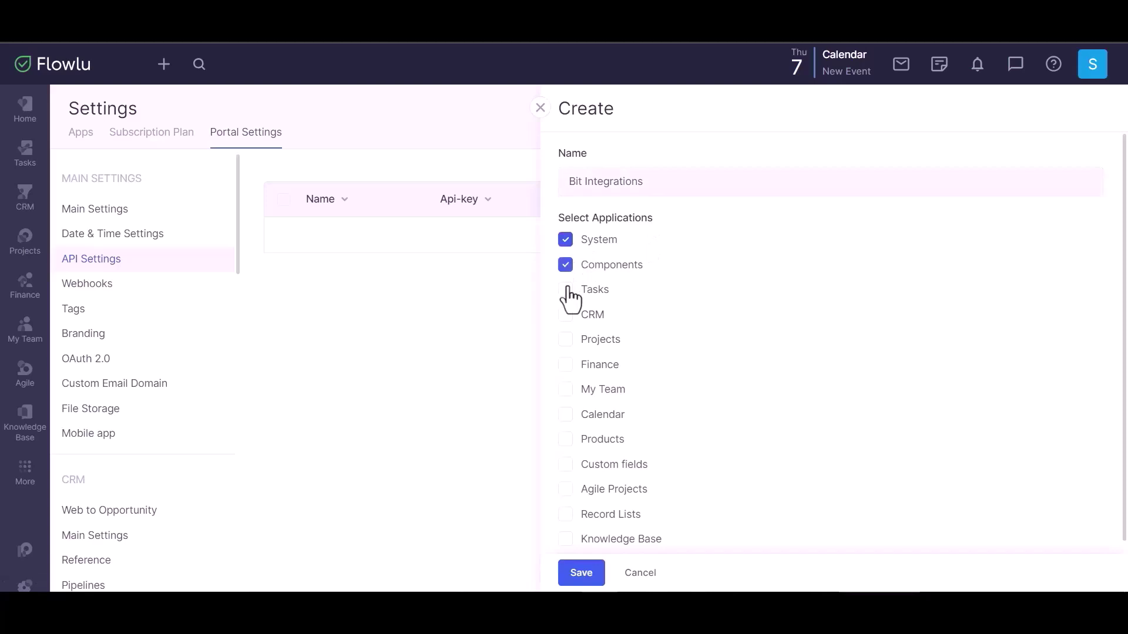
click(566, 290)
click(566, 315)
click(565, 341)
click(566, 365)
click(566, 390)
click(565, 415)
click(565, 439)
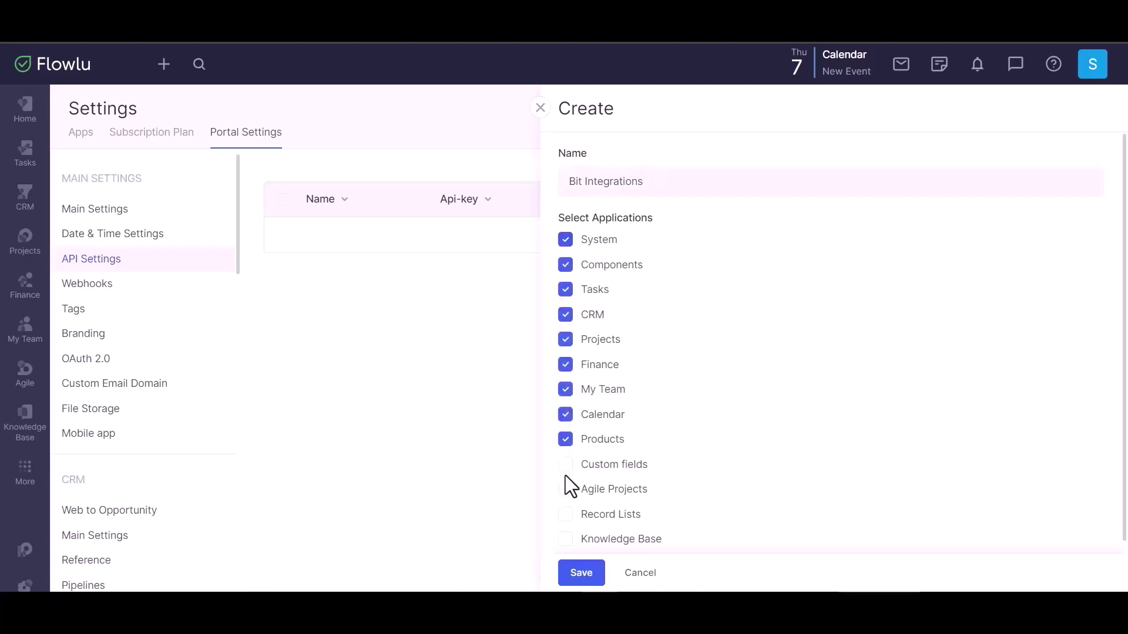
click(566, 489)
click(566, 515)
click(566, 540)
scroll(682, 412, down, 1)
click(583, 574)
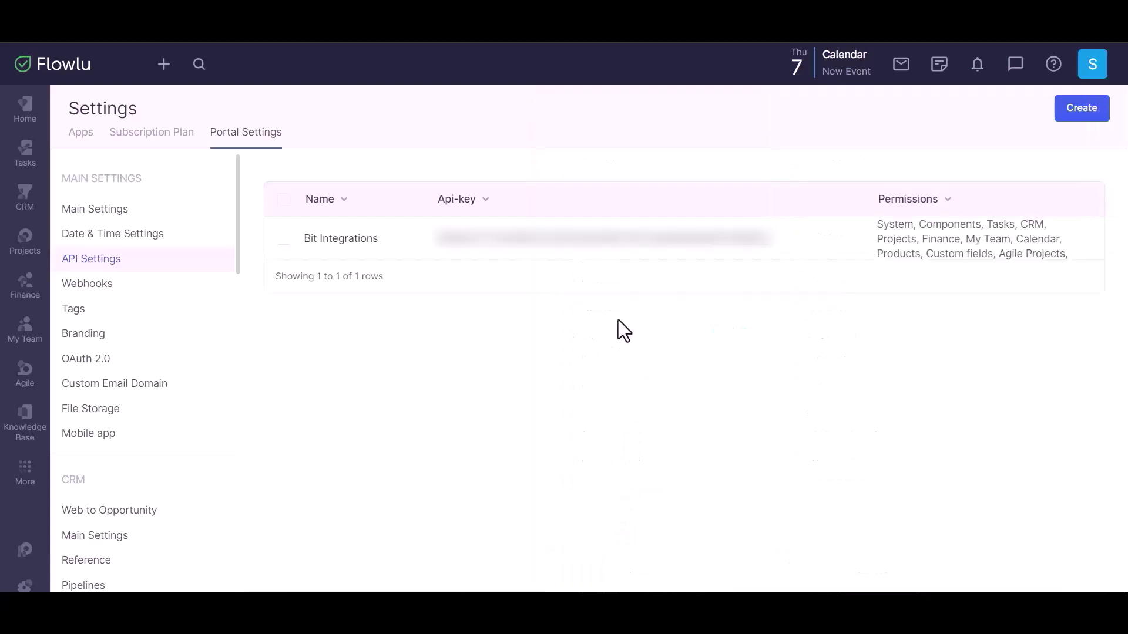
click(855, 240)
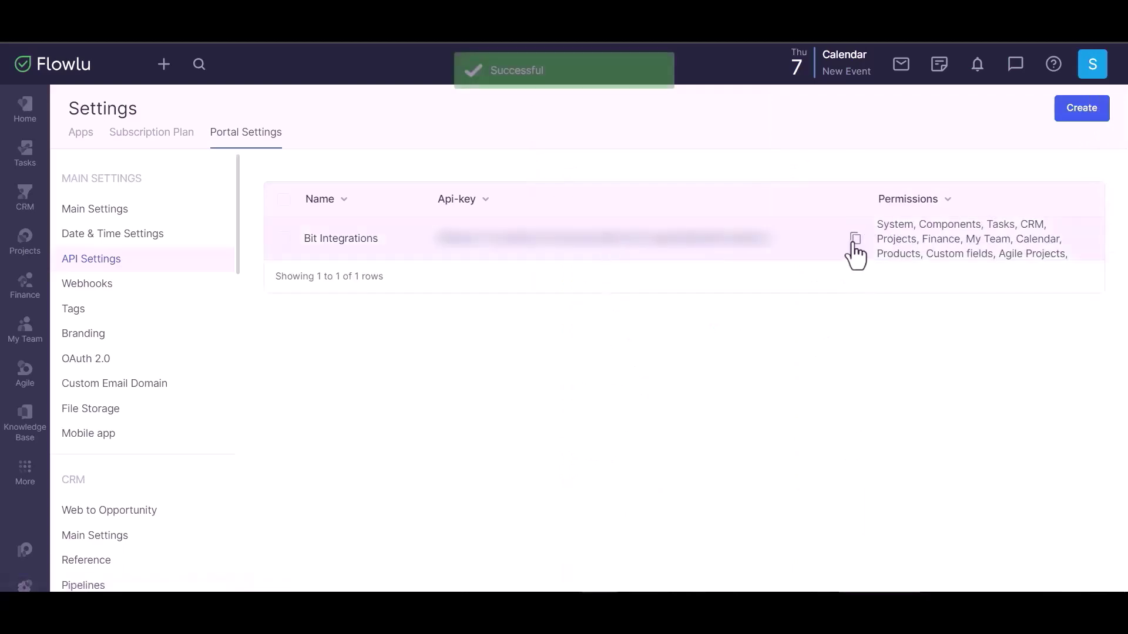
Paste the Flowlu API key into Bit Integrations, authorize it, and advance to step 2.
key(ctrl+Tab)
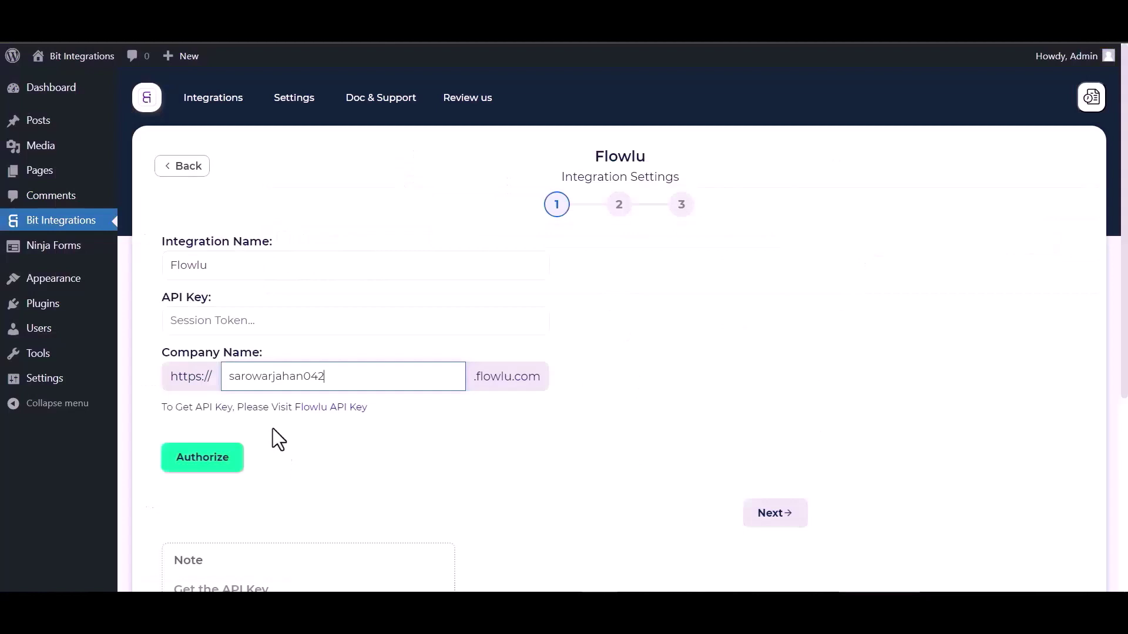
click(240, 329)
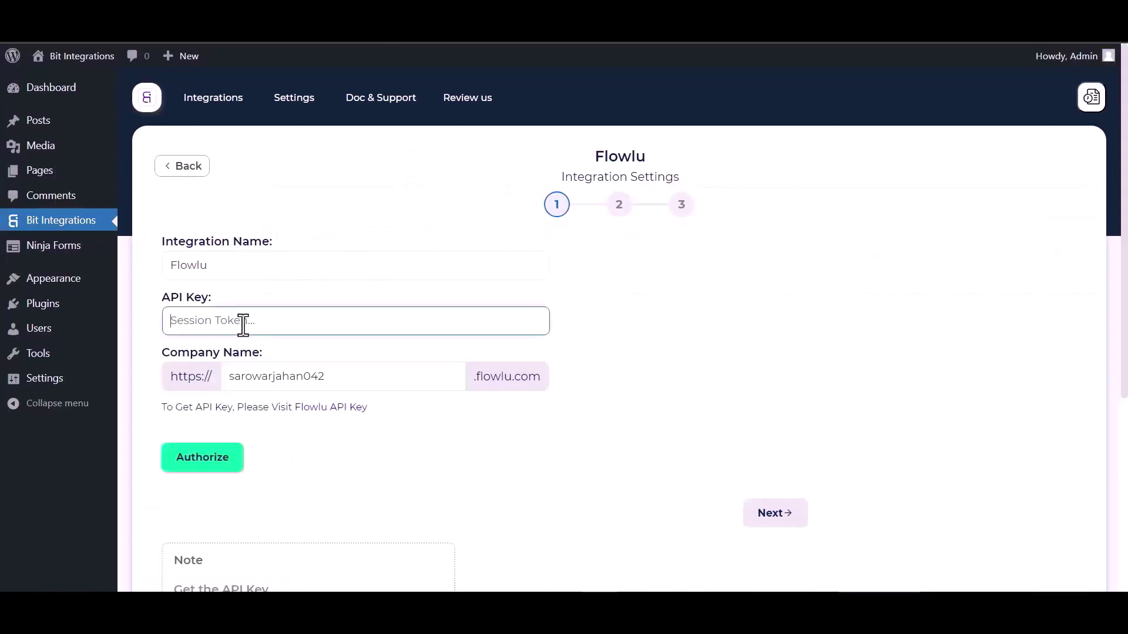
key(ctrl+v)
click(216, 464)
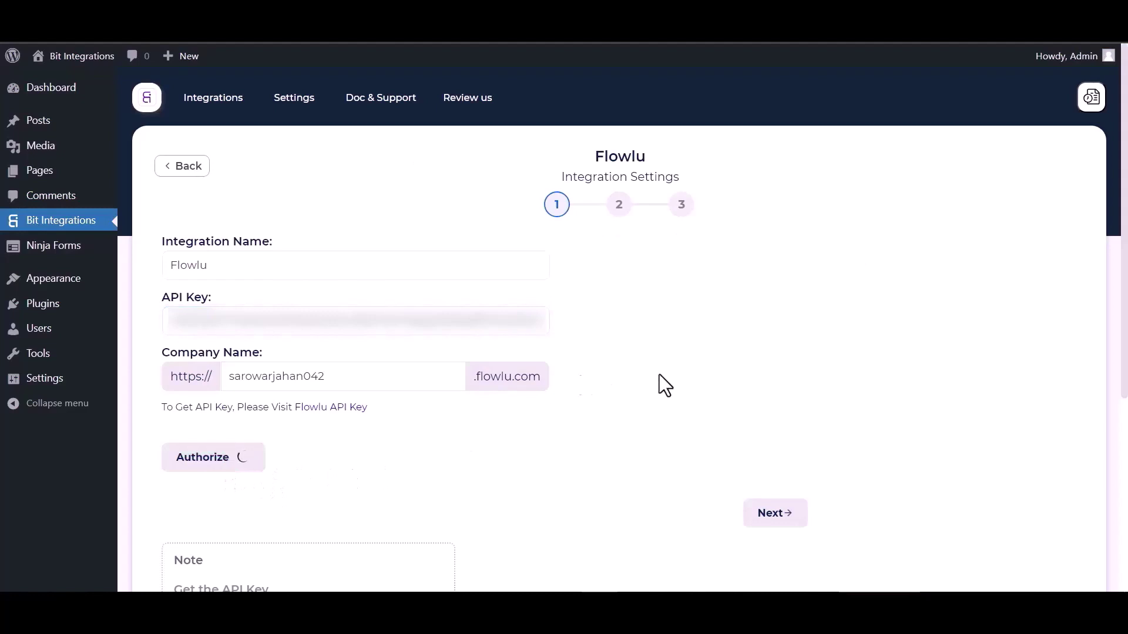
scroll(758, 323, down, 1)
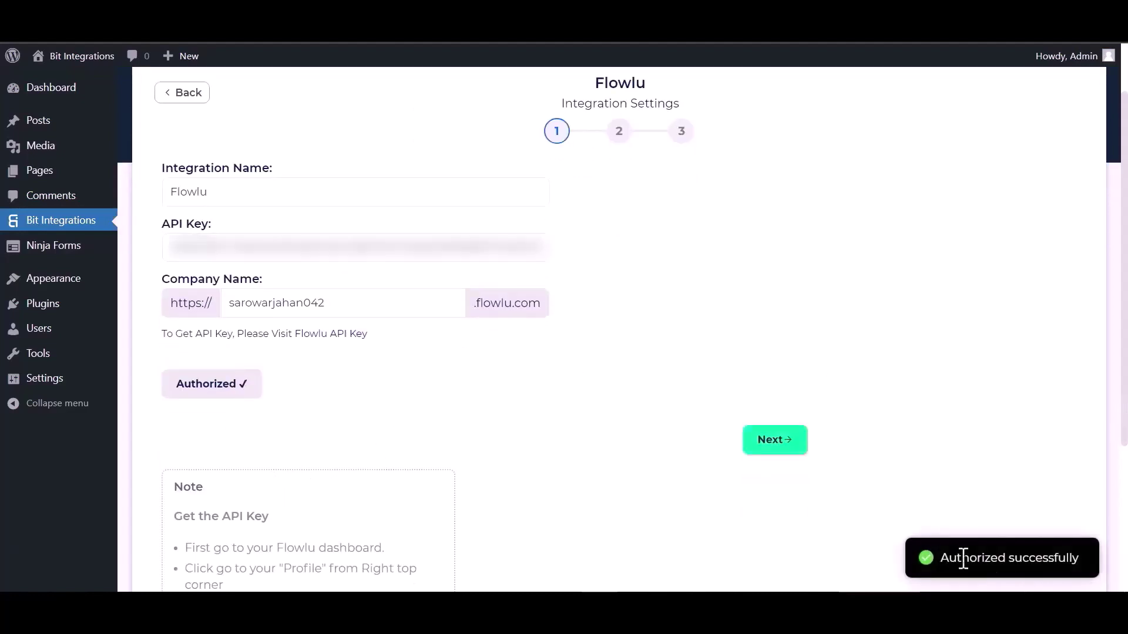
click(794, 450)
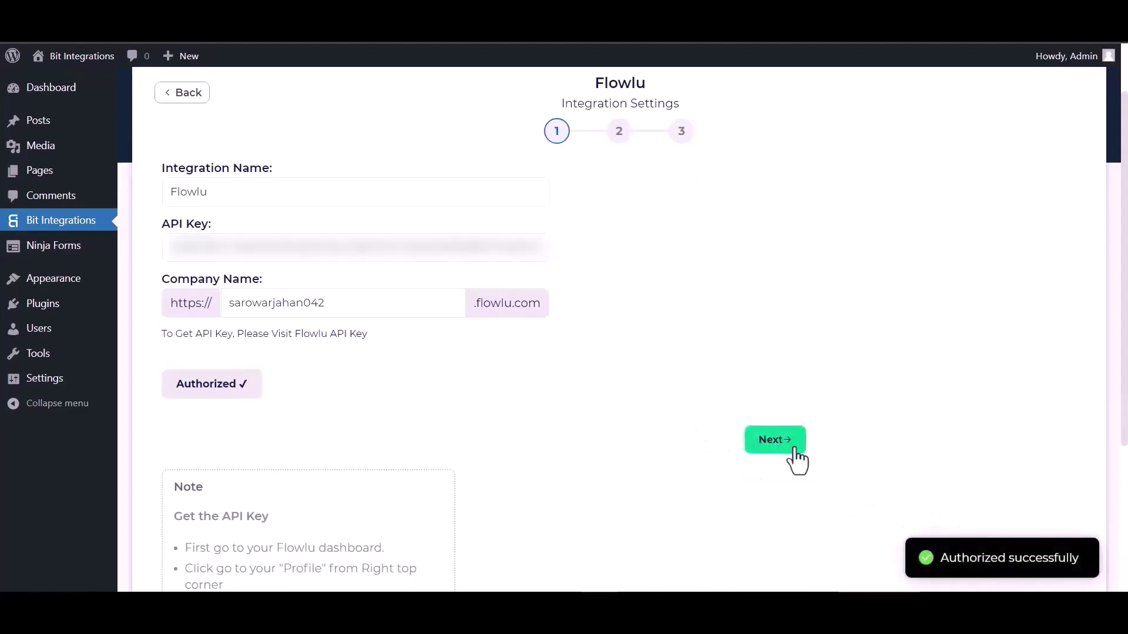
Set the Flowlu action to Create Account with account type Contact.
click(375, 222)
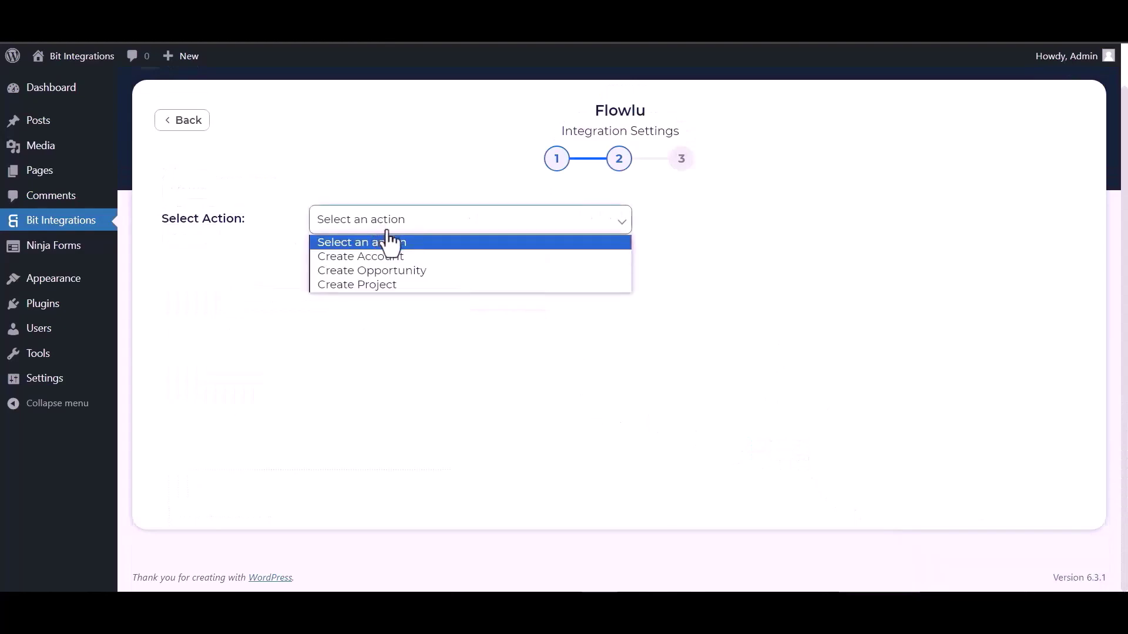
click(378, 254)
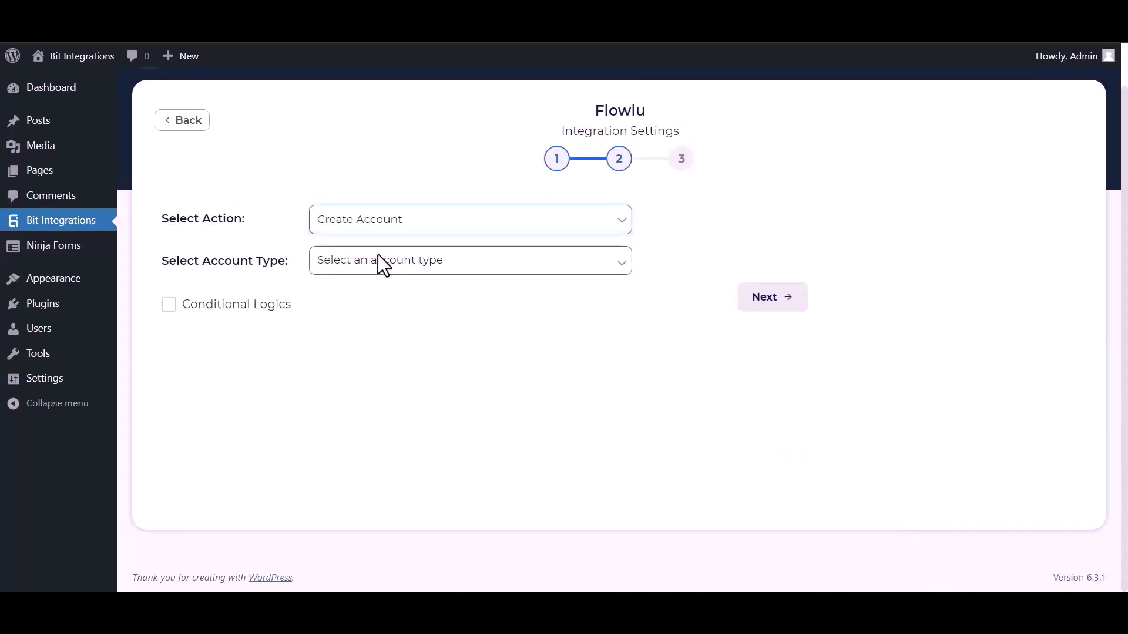
click(379, 255)
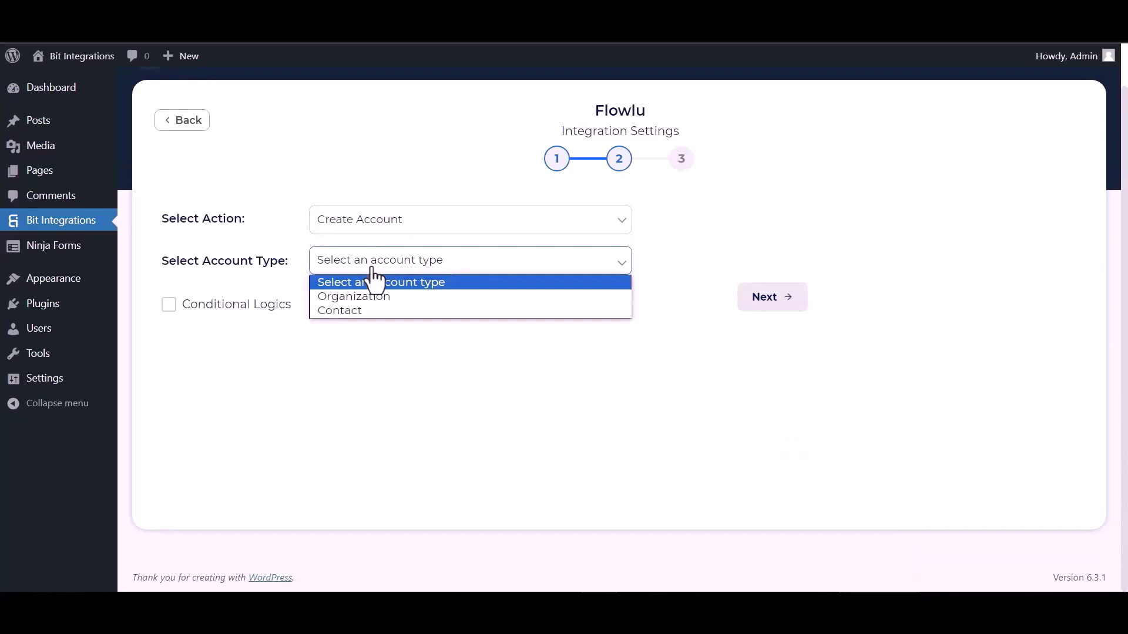
click(342, 311)
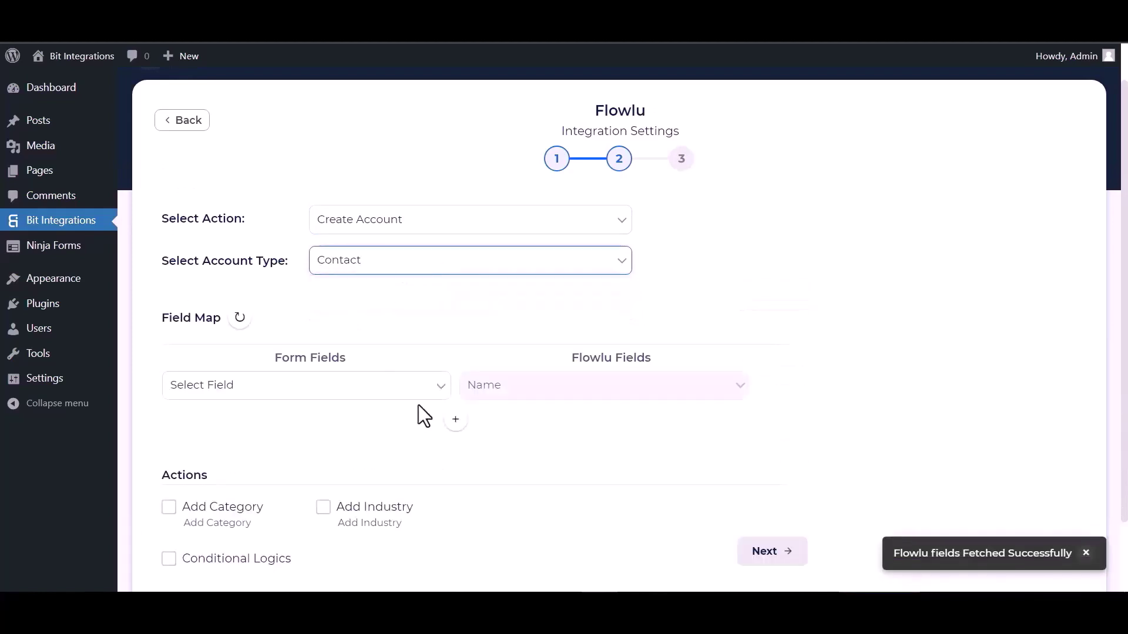
Map form Name, Email and Phone to Flowlu Name, Email and Phone.
click(428, 393)
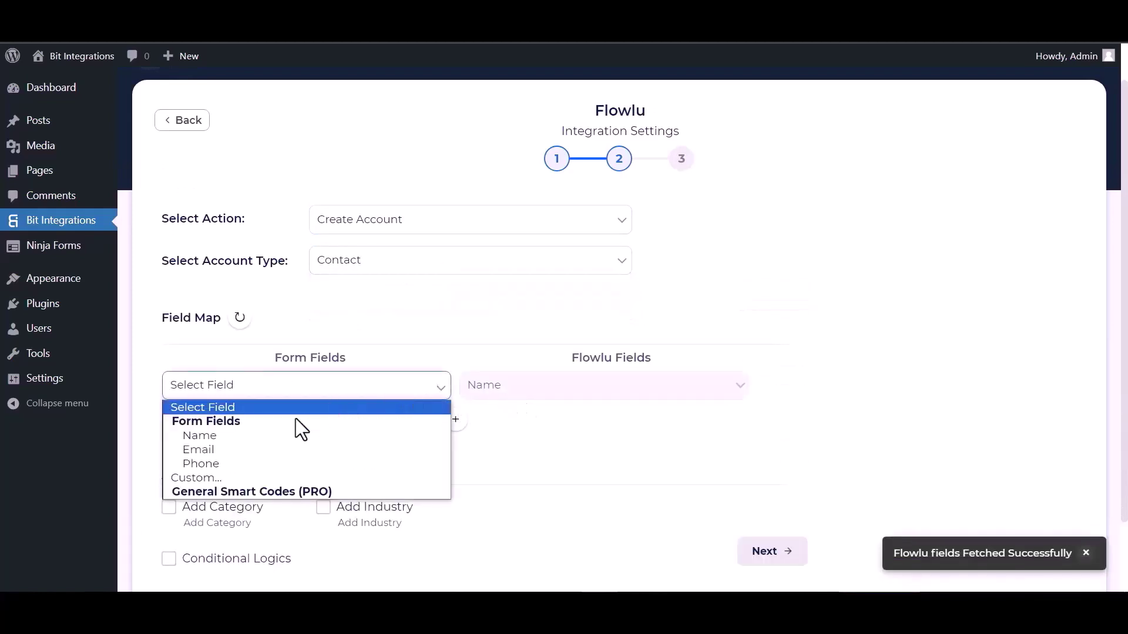
click(234, 438)
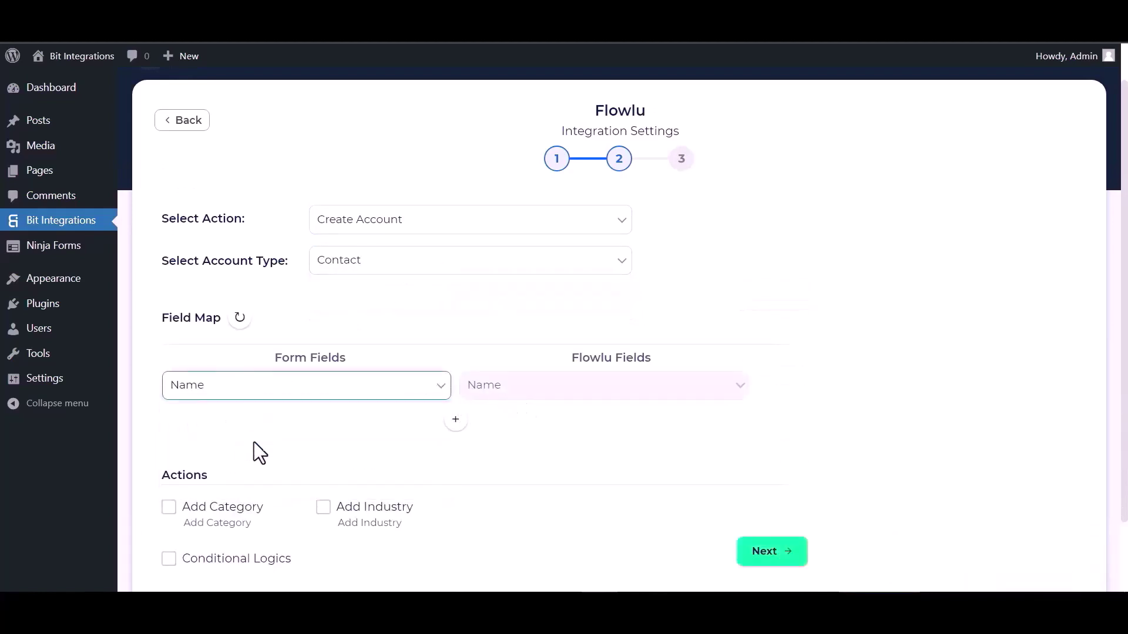
click(456, 421)
click(483, 424)
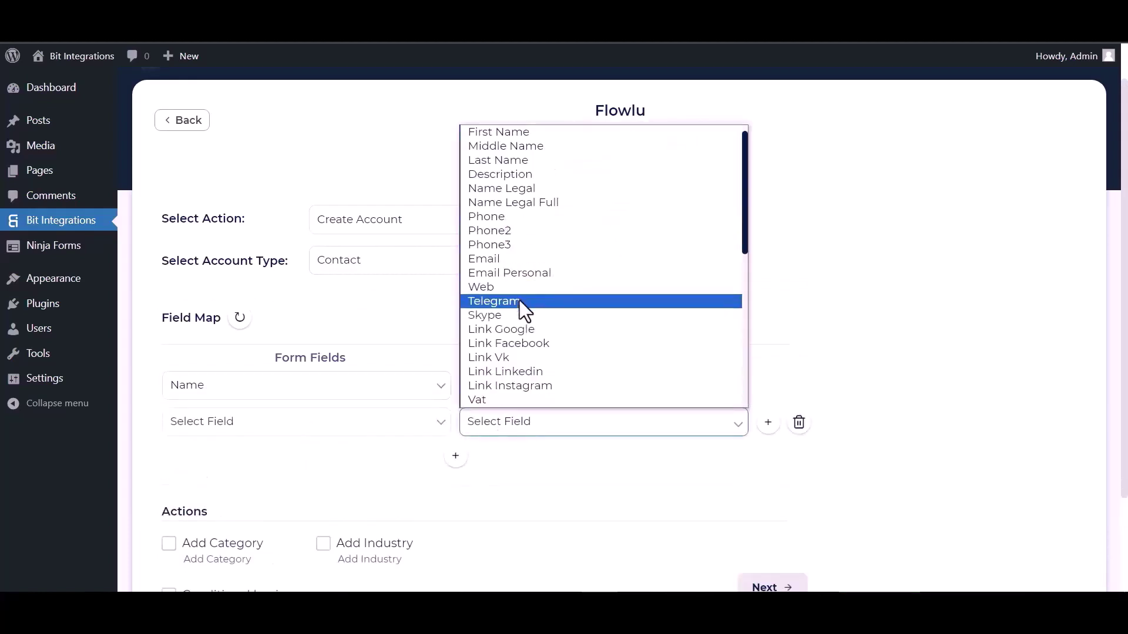
click(510, 260)
click(388, 428)
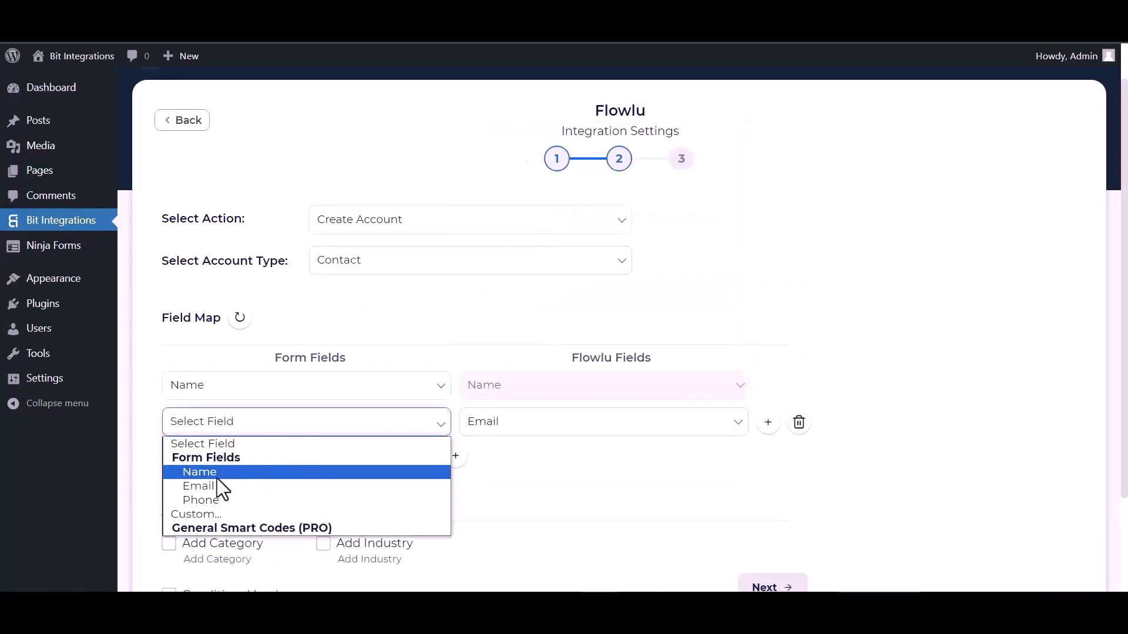
click(200, 487)
click(456, 456)
click(386, 459)
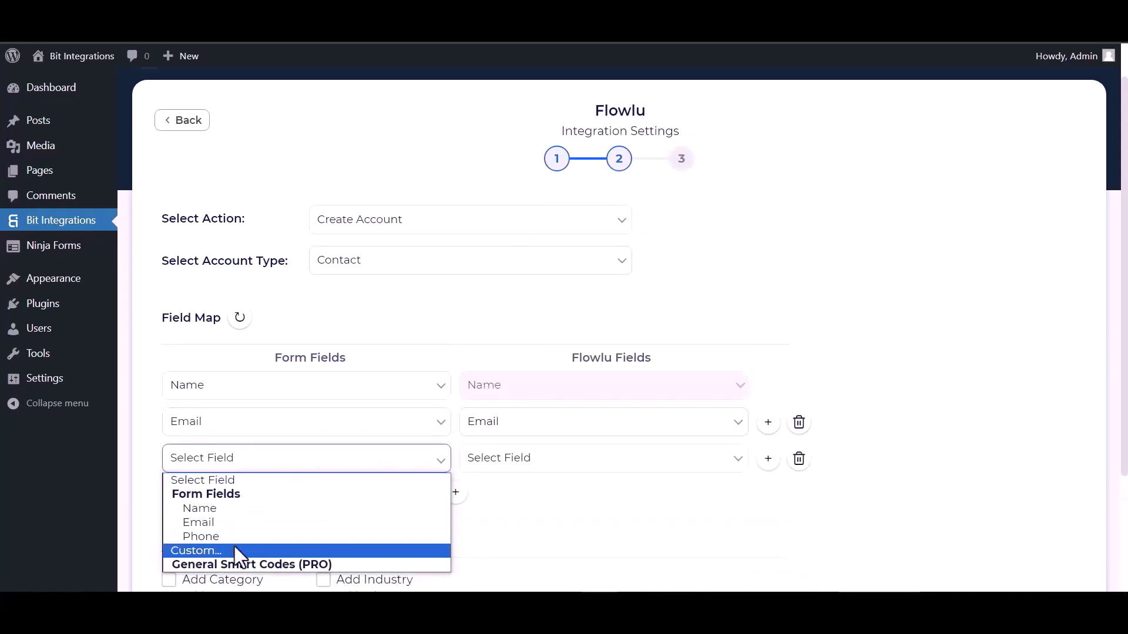
click(231, 536)
click(504, 464)
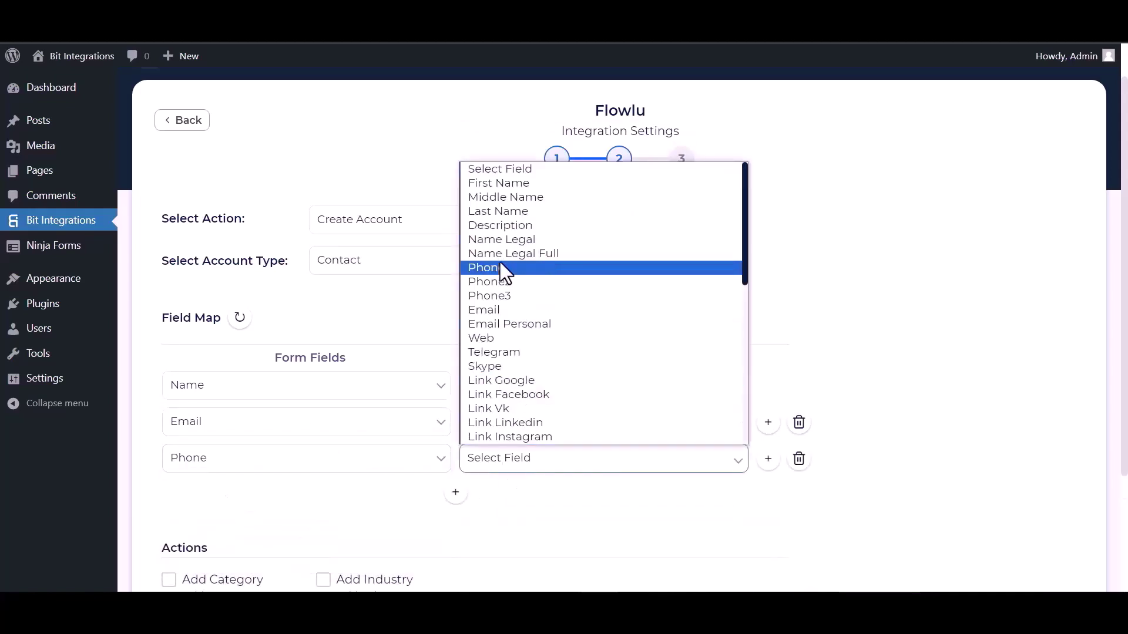
click(500, 263)
scroll(439, 407, down, 3)
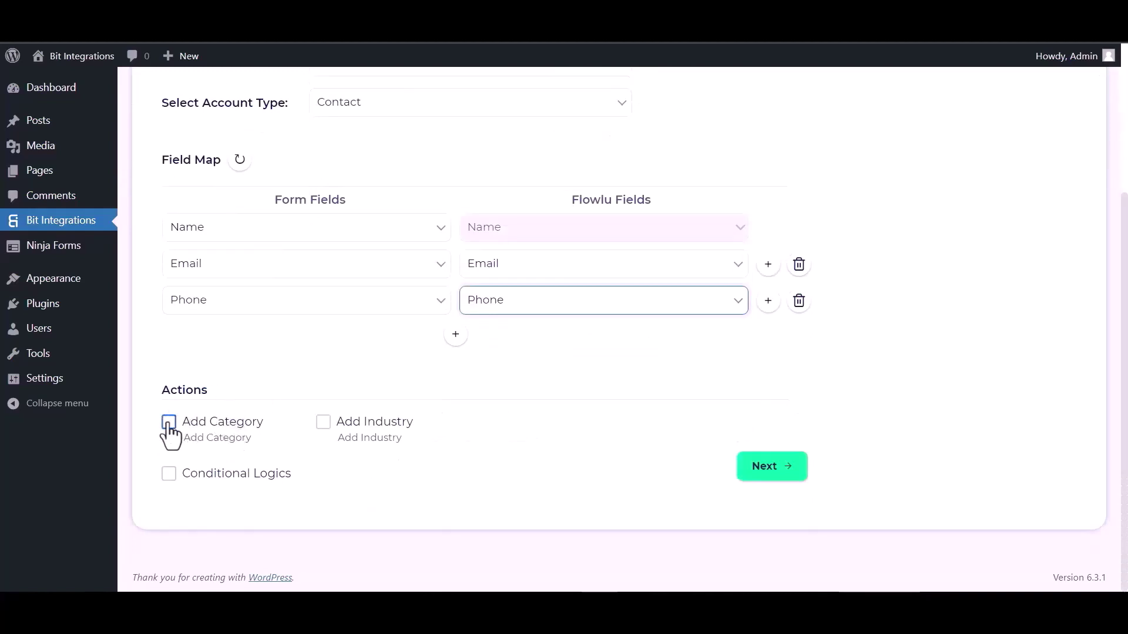
Leave Conditional Logics switched off for the Flowlu integration.
click(323, 423)
click(169, 473)
scroll(283, 463, down, 2)
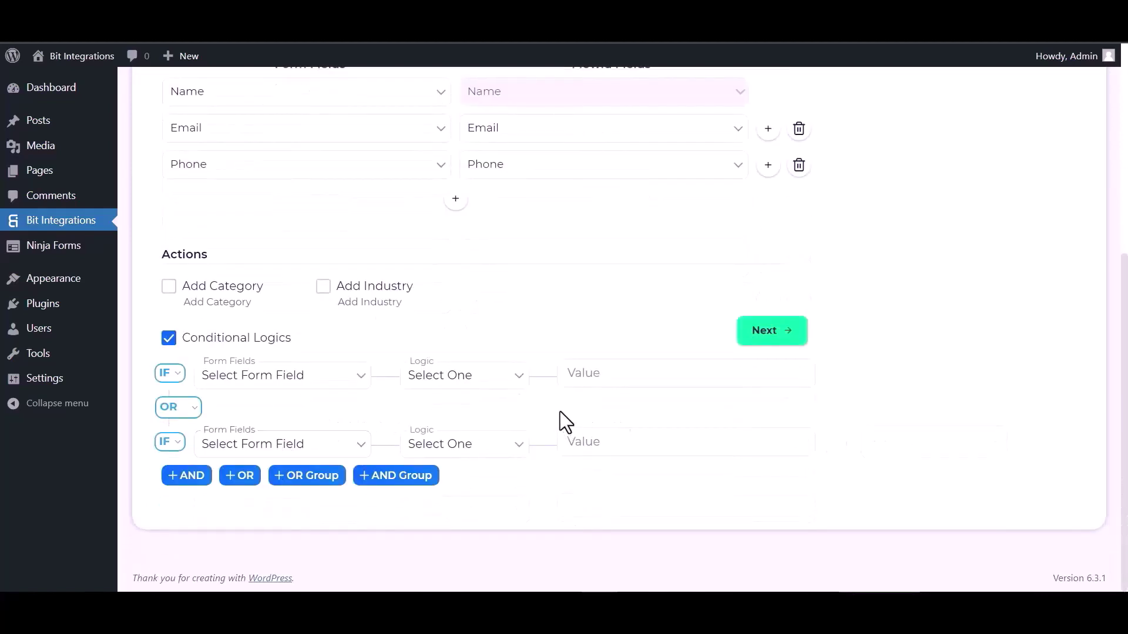
click(169, 339)
Finish and save the integration, then approve the October 20 appointment in Amelia.
click(767, 470)
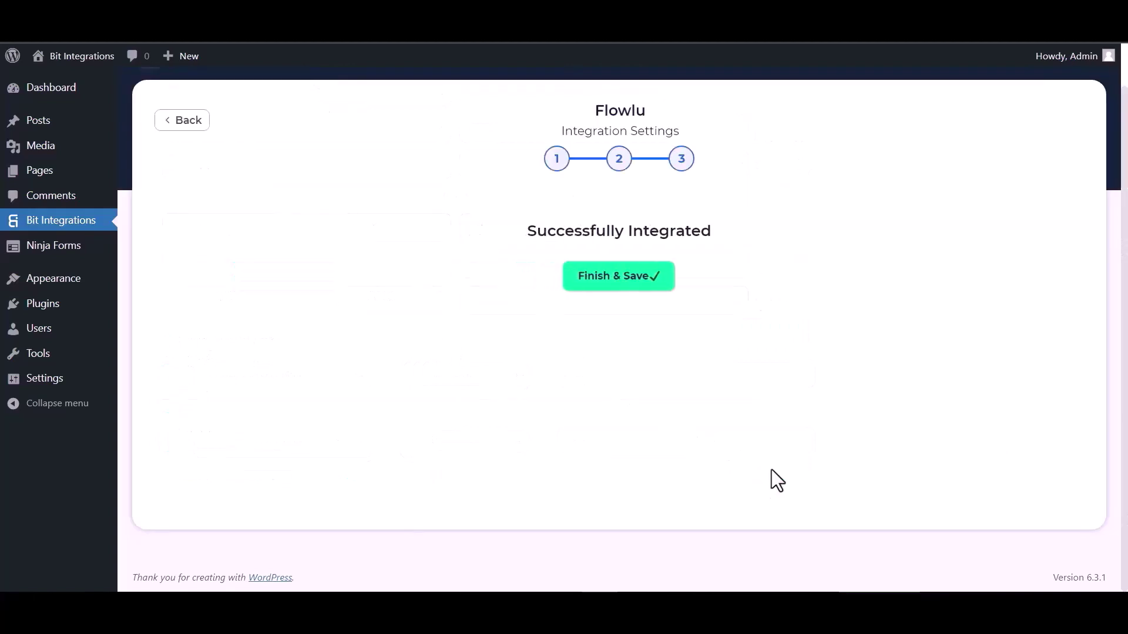
click(614, 288)
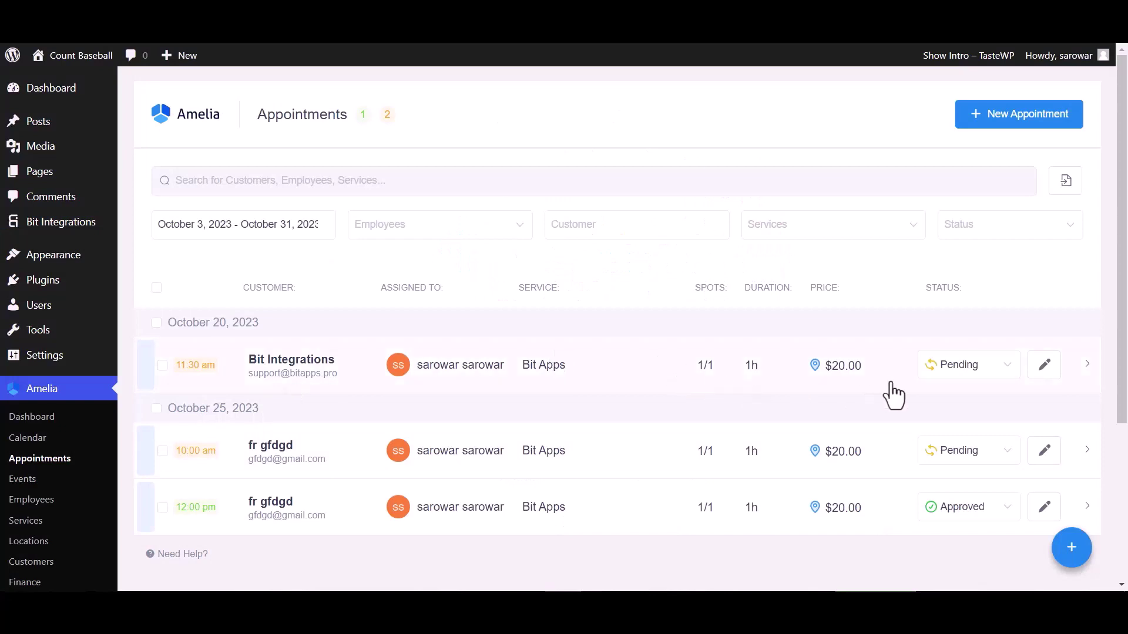
click(946, 370)
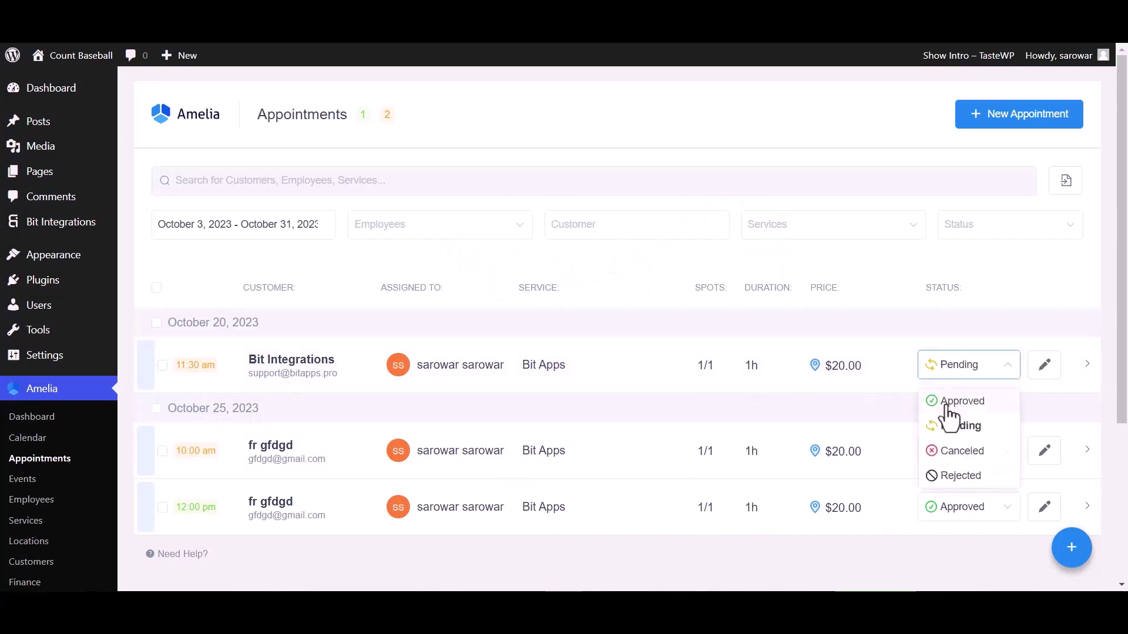
click(946, 401)
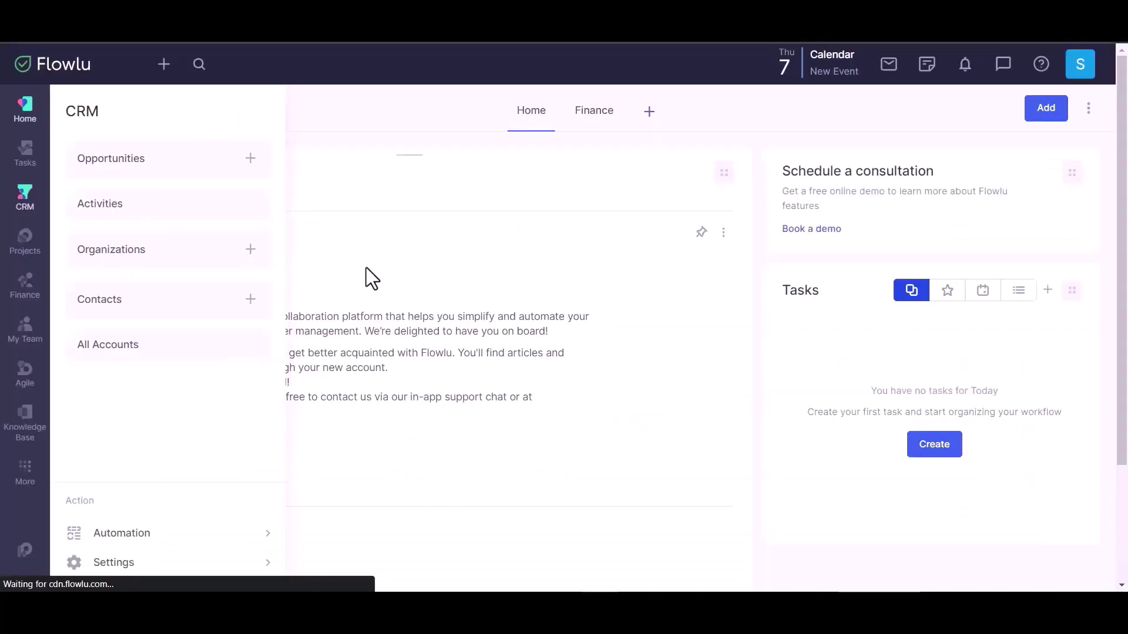
Open Flowlu Contacts and view the API-created Bit Integrations contact with its email and phone.
click(202, 302)
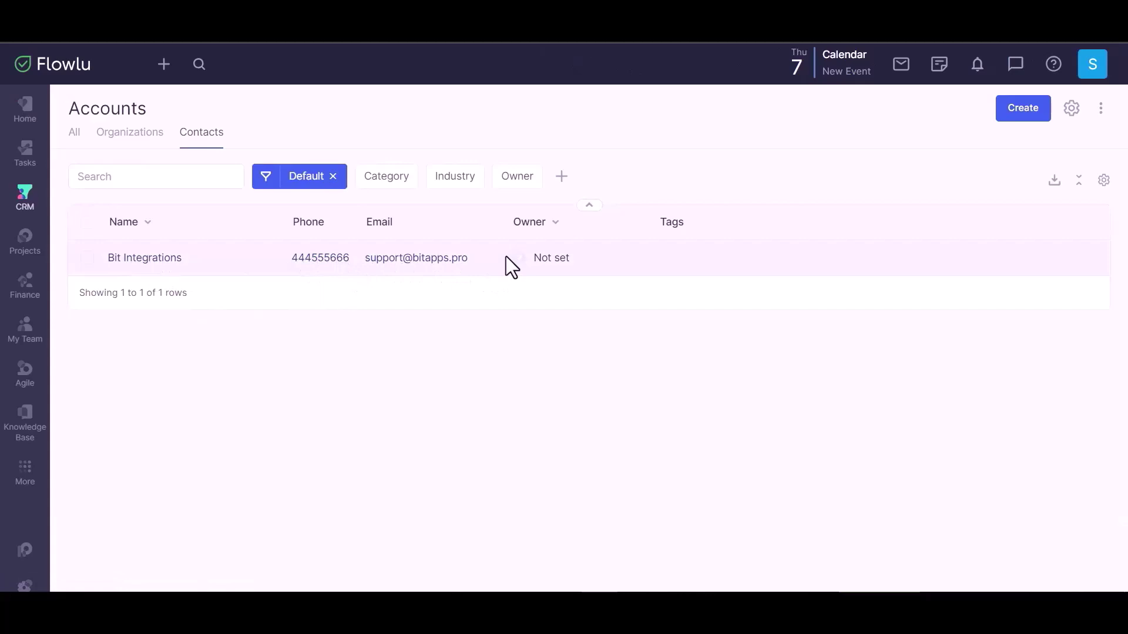
click(654, 257)
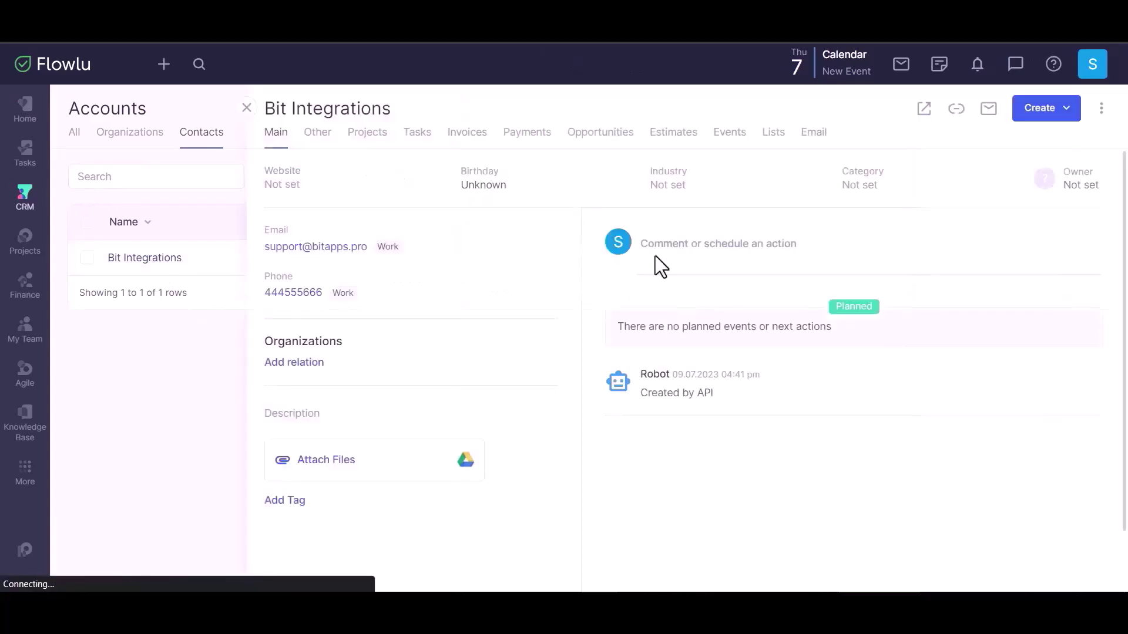